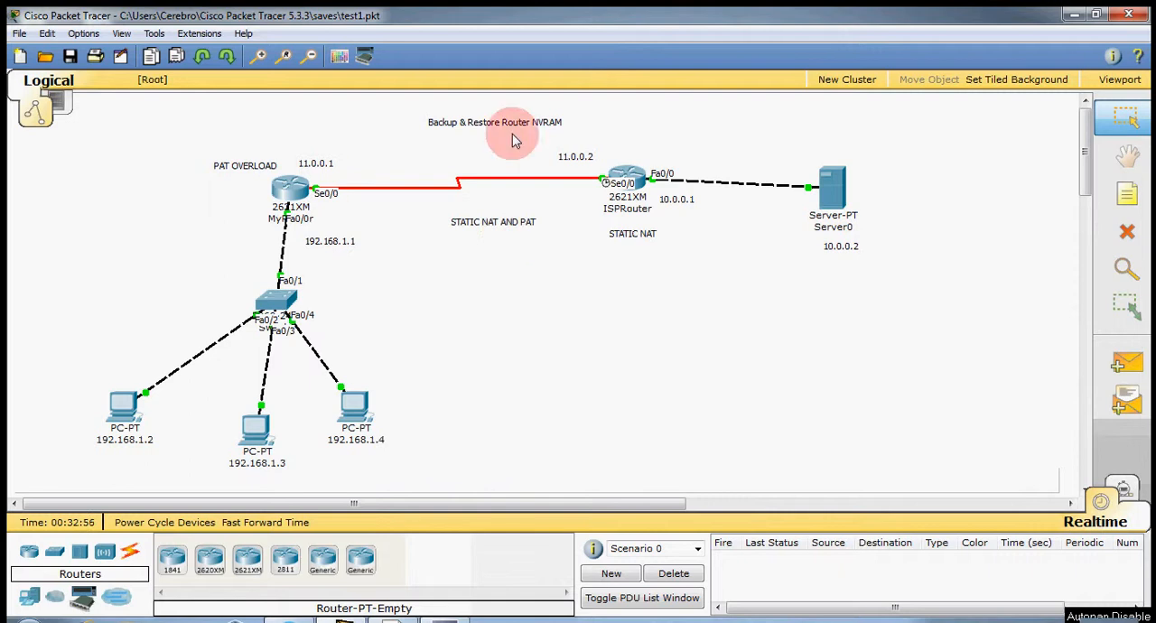
# Review the list of files stored in Server0's TFTP service, and close the server's window.
pyautogui.moveTo(296, 196)
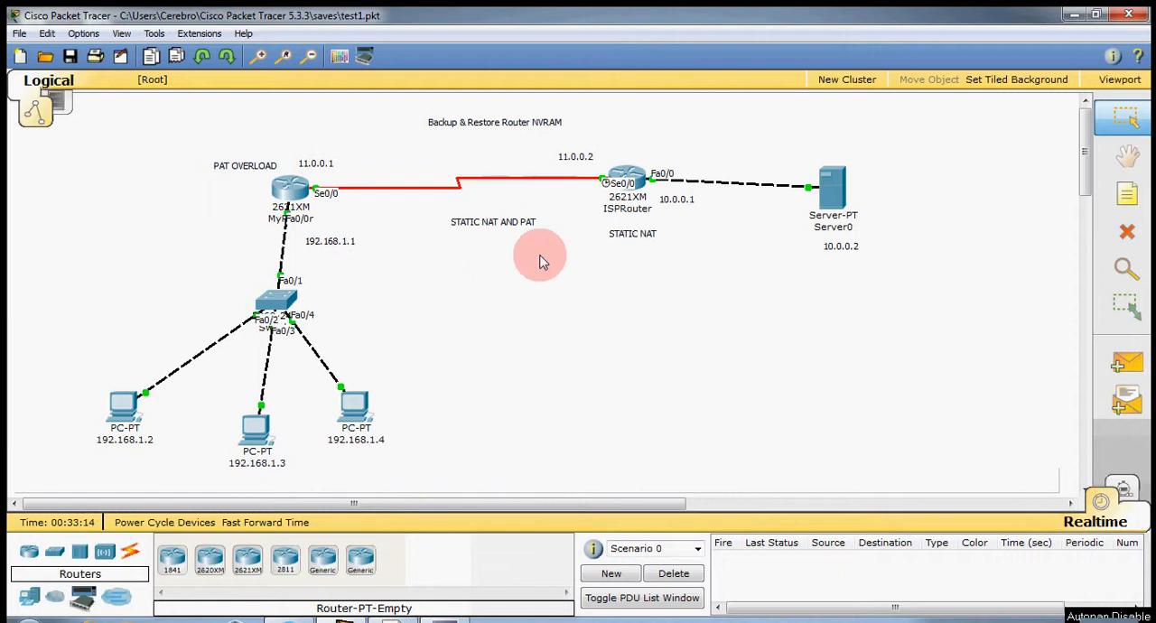
pyautogui.doubleClick(837, 195)
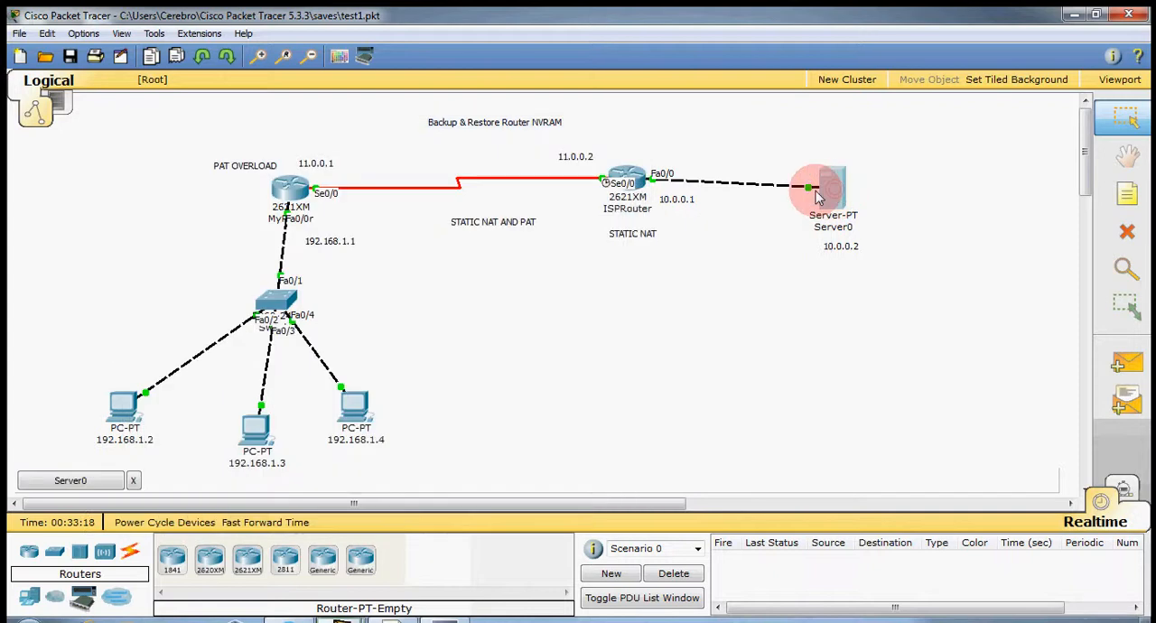
pyautogui.click(54, 483)
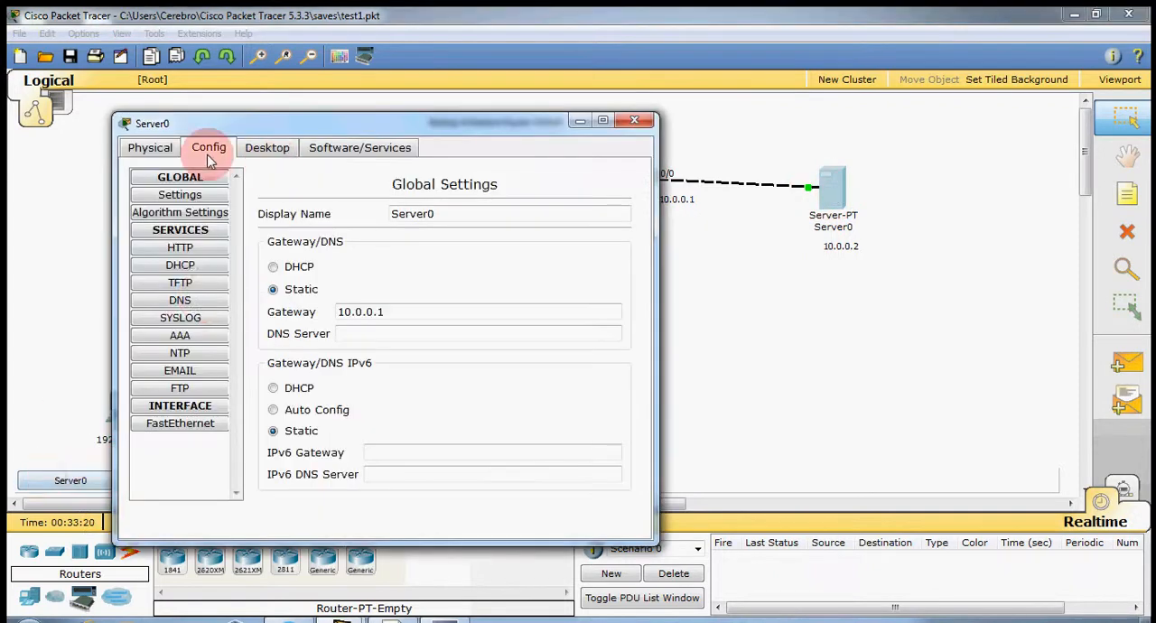
pyautogui.click(194, 285)
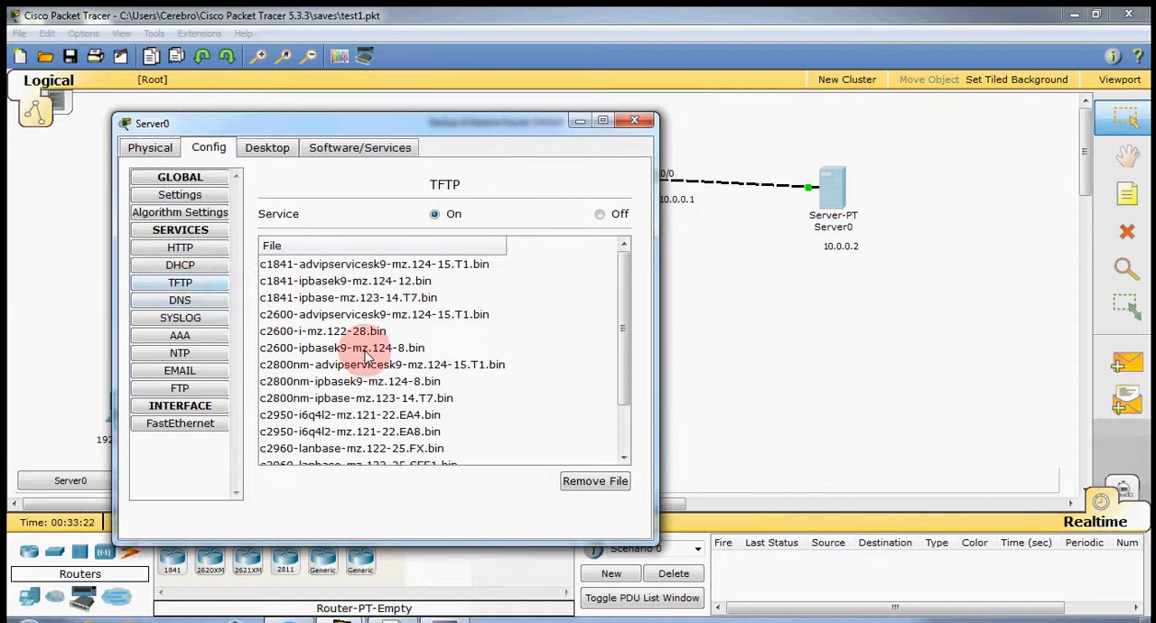
pyautogui.scroll(-1, 361, 352)
pyautogui.scroll(1, 348, 461)
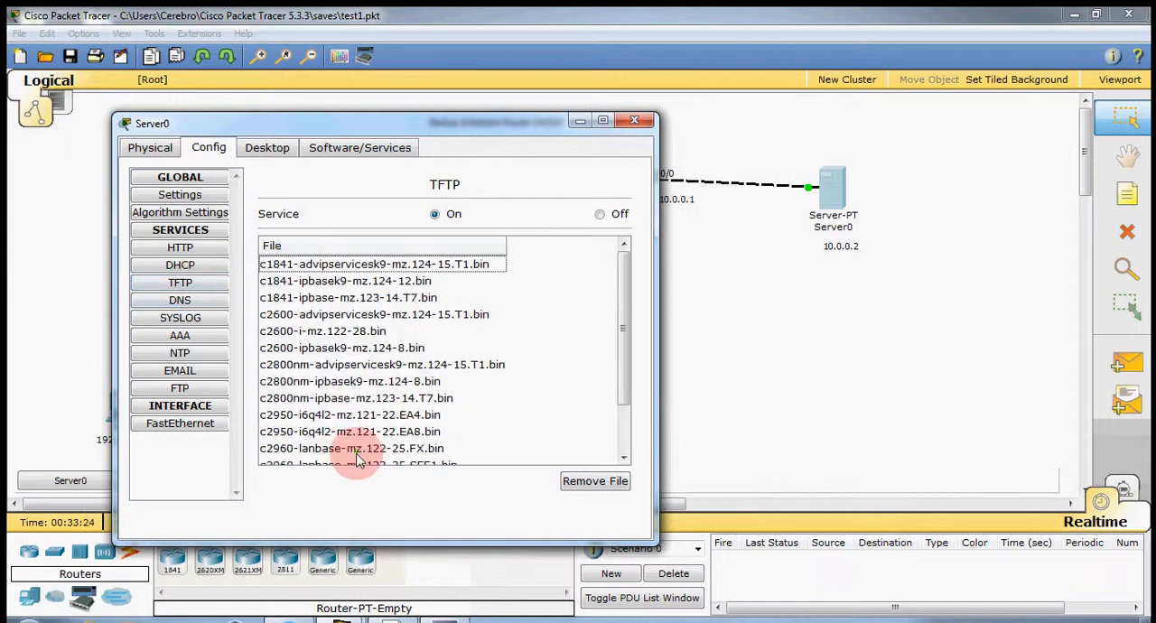
pyautogui.scroll(-1, 370, 325)
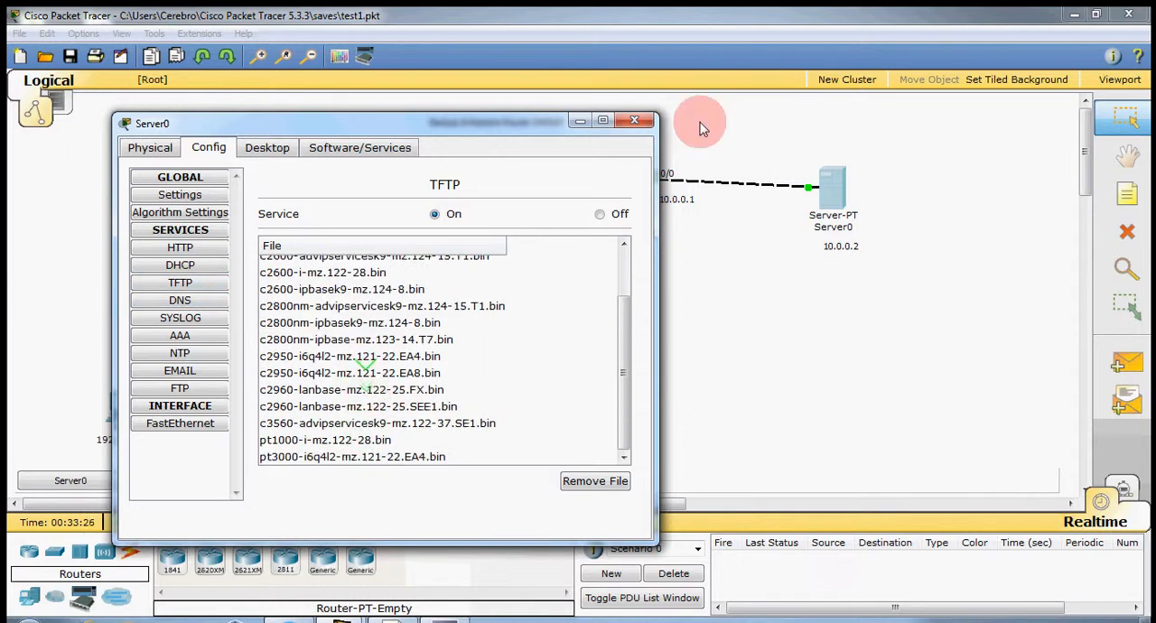
pyautogui.click(634, 121)
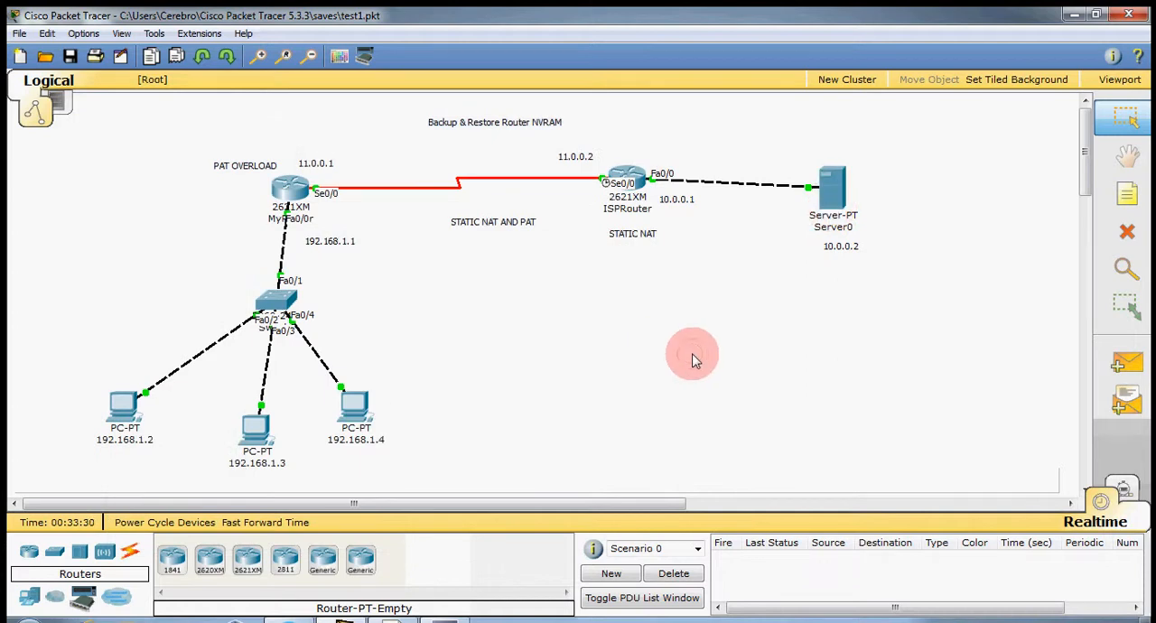
# Open MyRouter's command line interface and enter privileged EXEC mode.
pyautogui.click(281, 189)
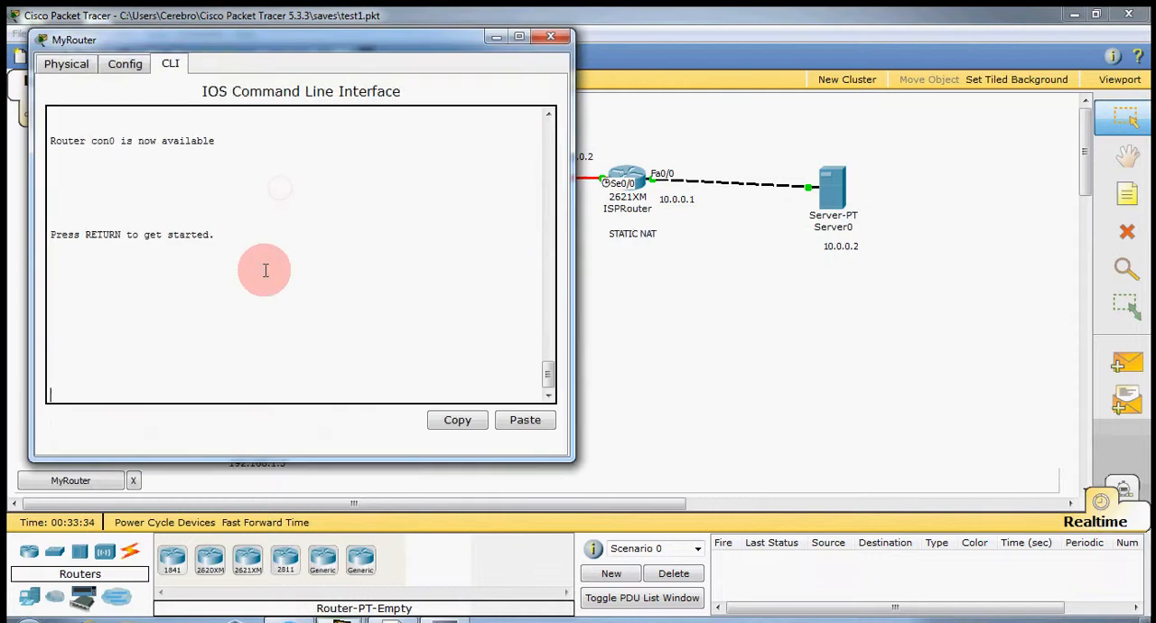
pyautogui.press('Return')
pyautogui.press('Return')
pyautogui.press('Return')
pyautogui.press('Return')
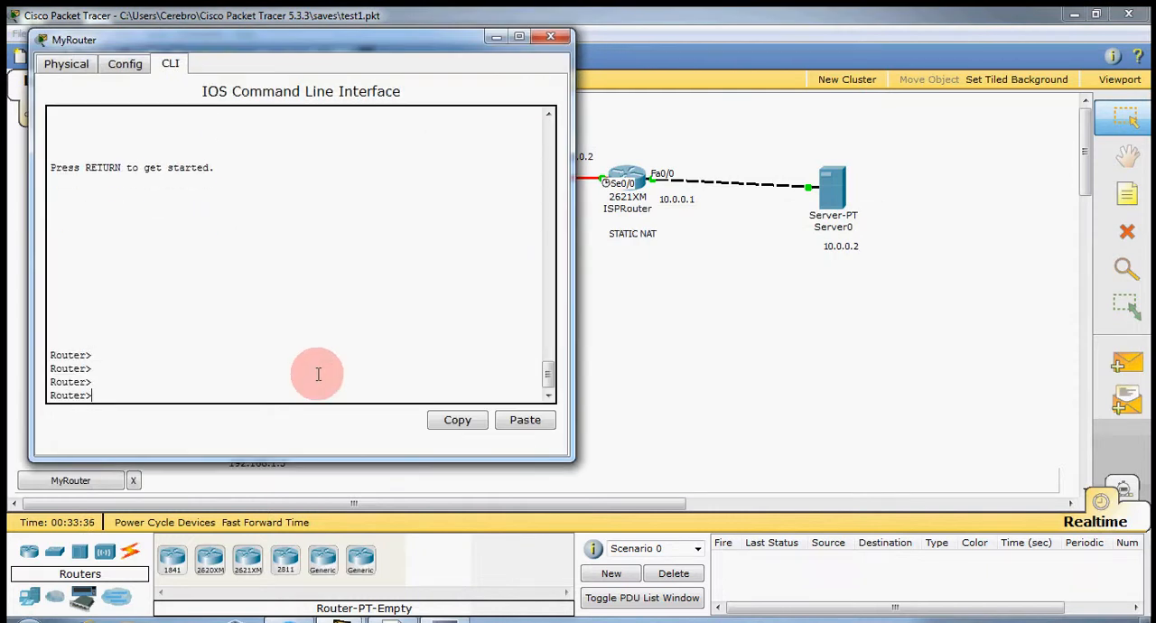
pyautogui.write('en')
pyautogui.press('Return')
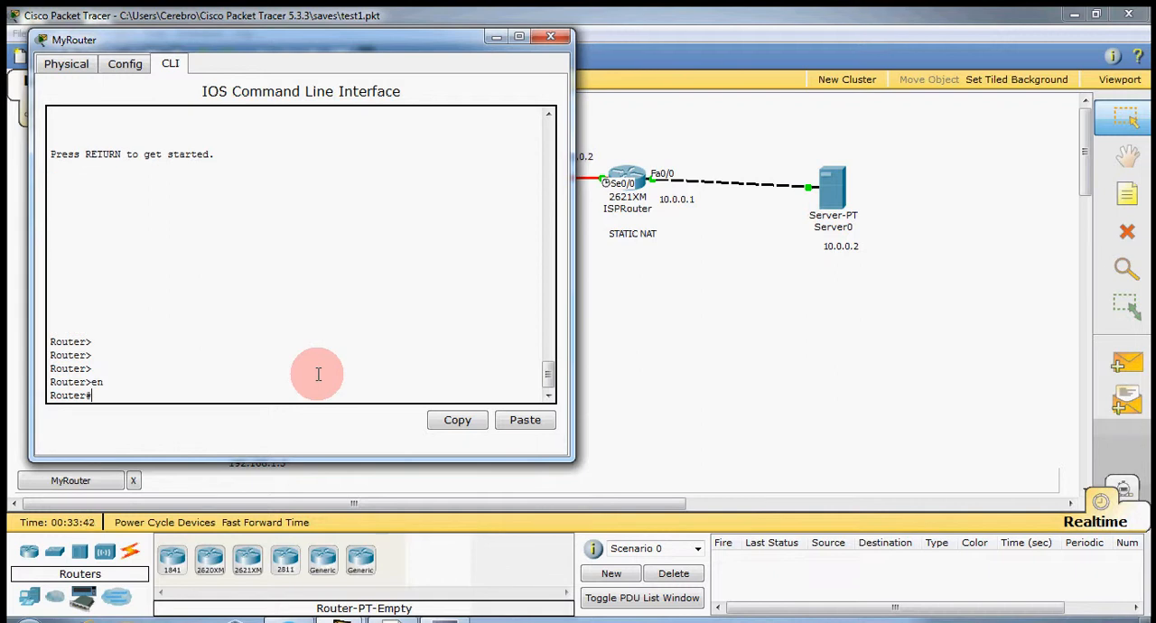
# Start copying MyRouter's startup-config to TFTP, with 10.0.0.2 as the remote host.
pyautogui.write('copy startup-config tftp')
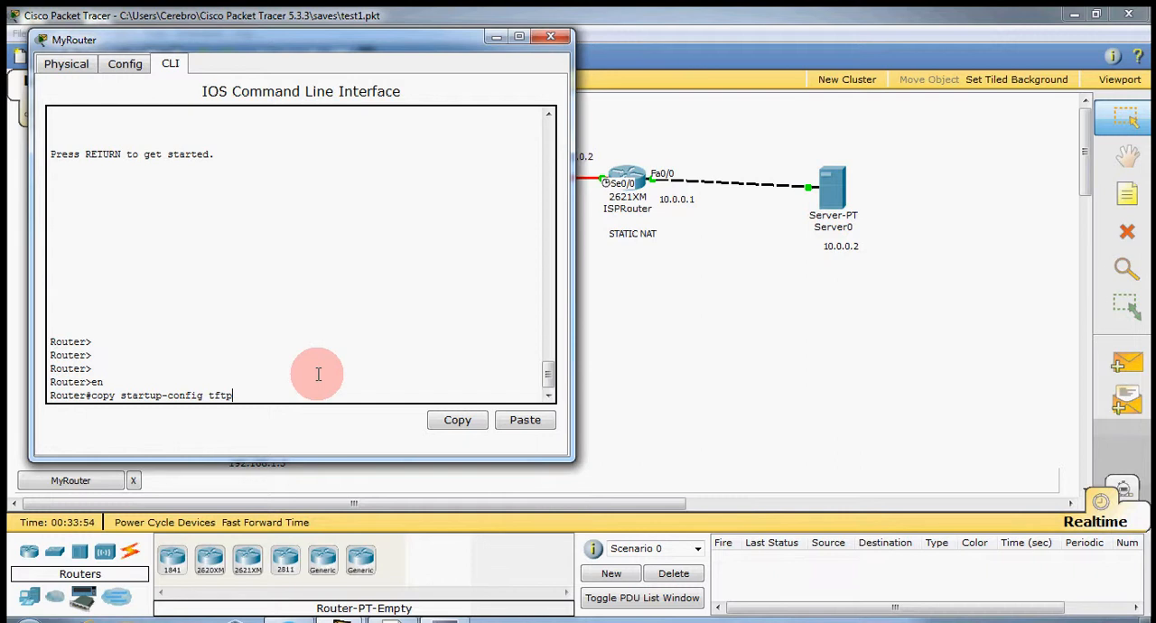
pyautogui.press('Return')
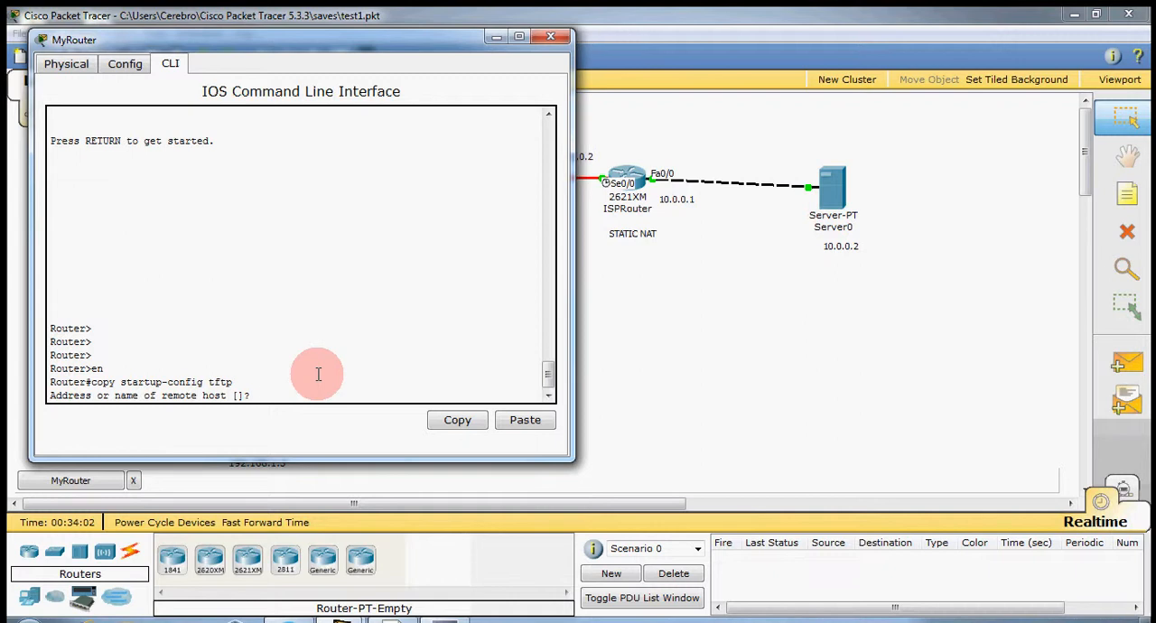
pyautogui.write('10.0.0.2')
pyautogui.press('Return')
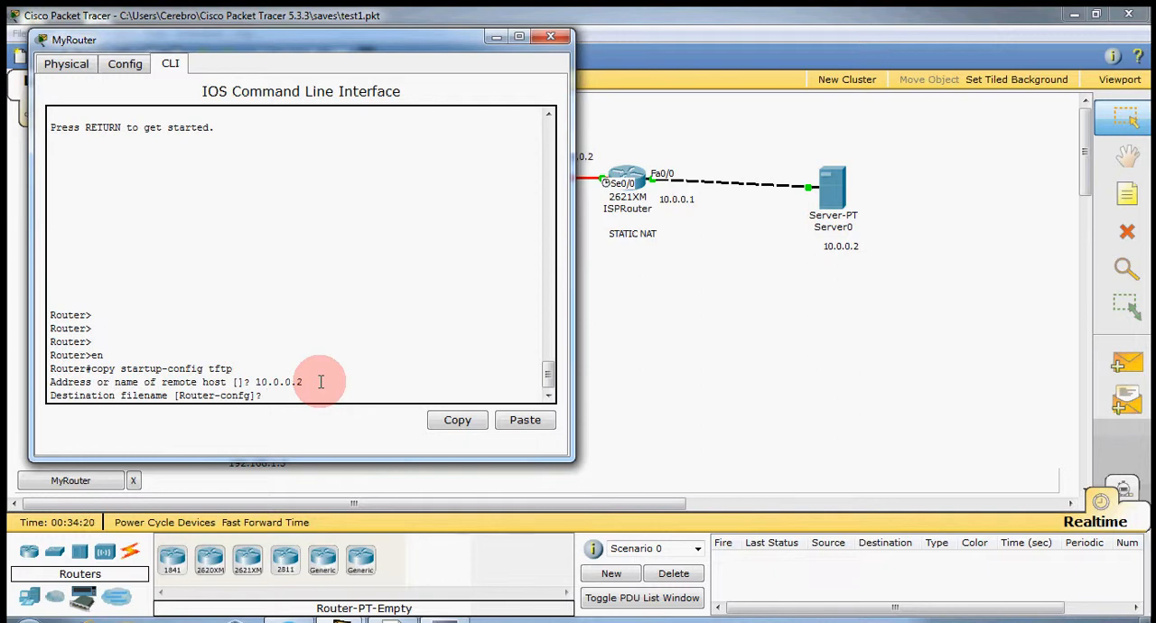
# Name the destination file Myrouter-NVRAMconfig and run the backup to the TFTP server.
pyautogui.write('Myrouter-')
pyautogui.press('capslock')
pyautogui.write('NVRAM')
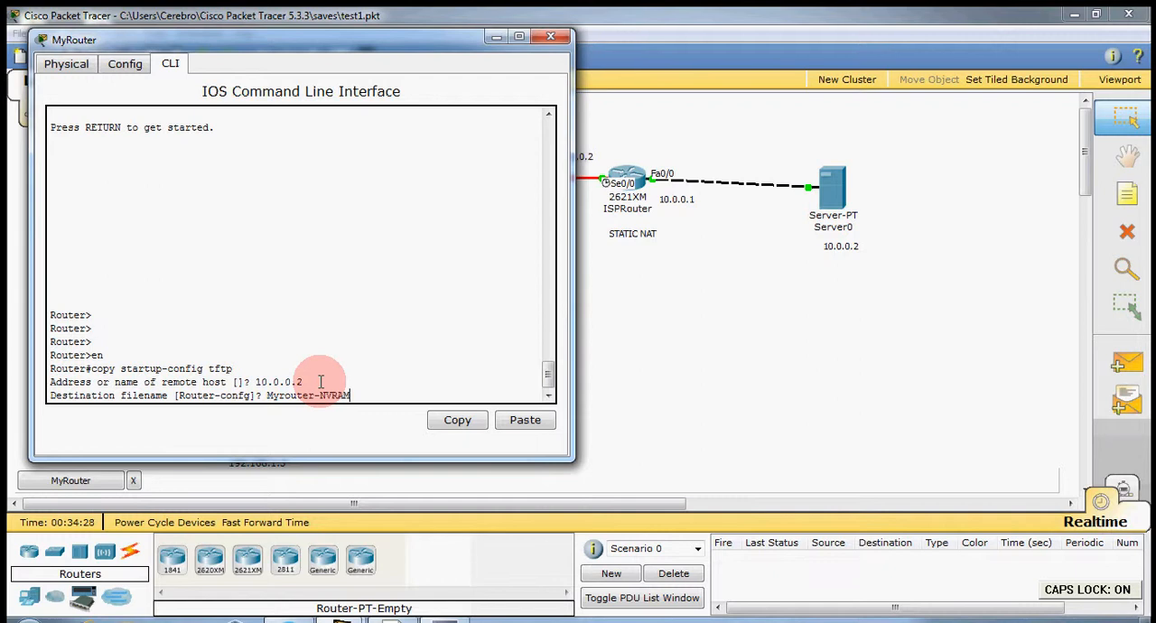
pyautogui.press('capslock')
pyautogui.write('co')
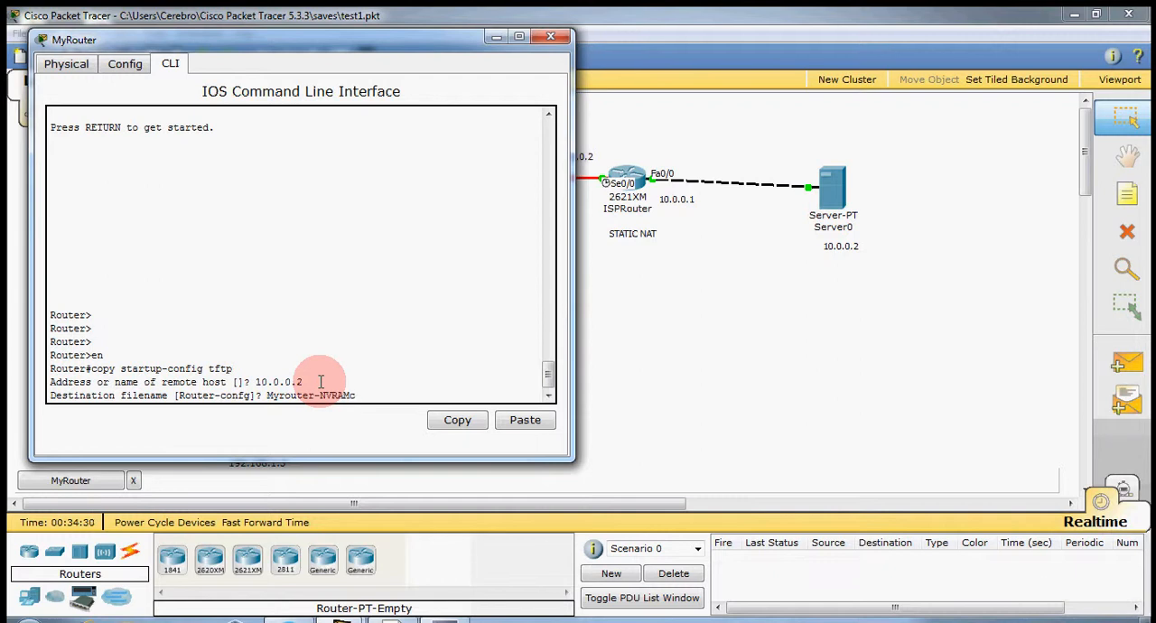
pyautogui.write('fn')
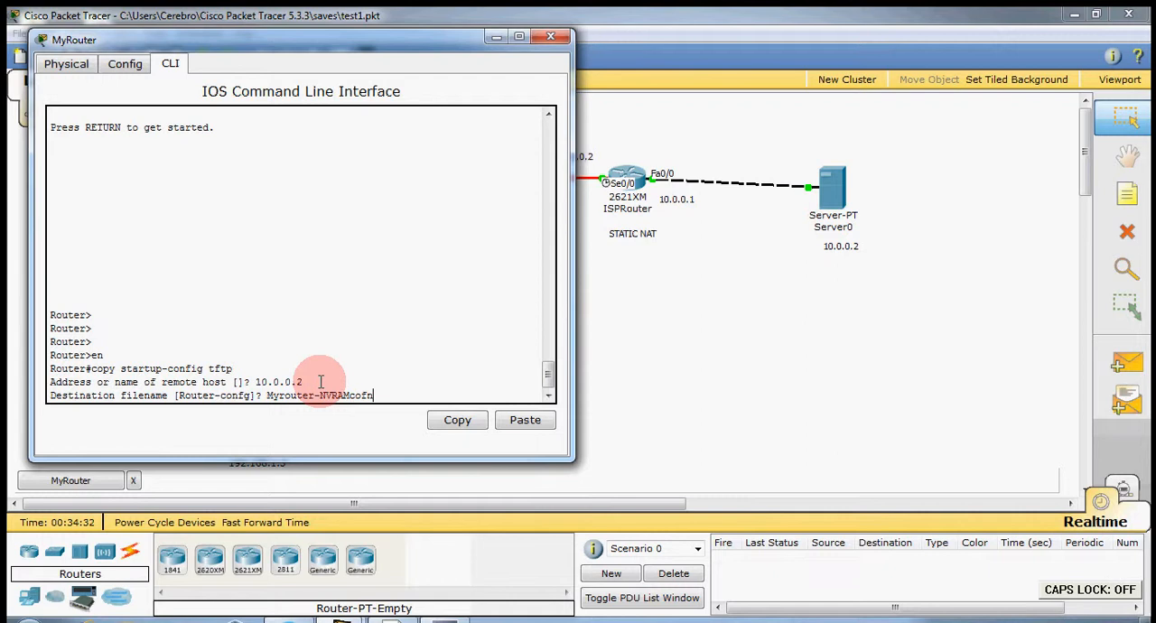
pyautogui.press('BackSpace')
pyautogui.press('BackSpace')
pyautogui.write('nfig')
pyautogui.press('Return')
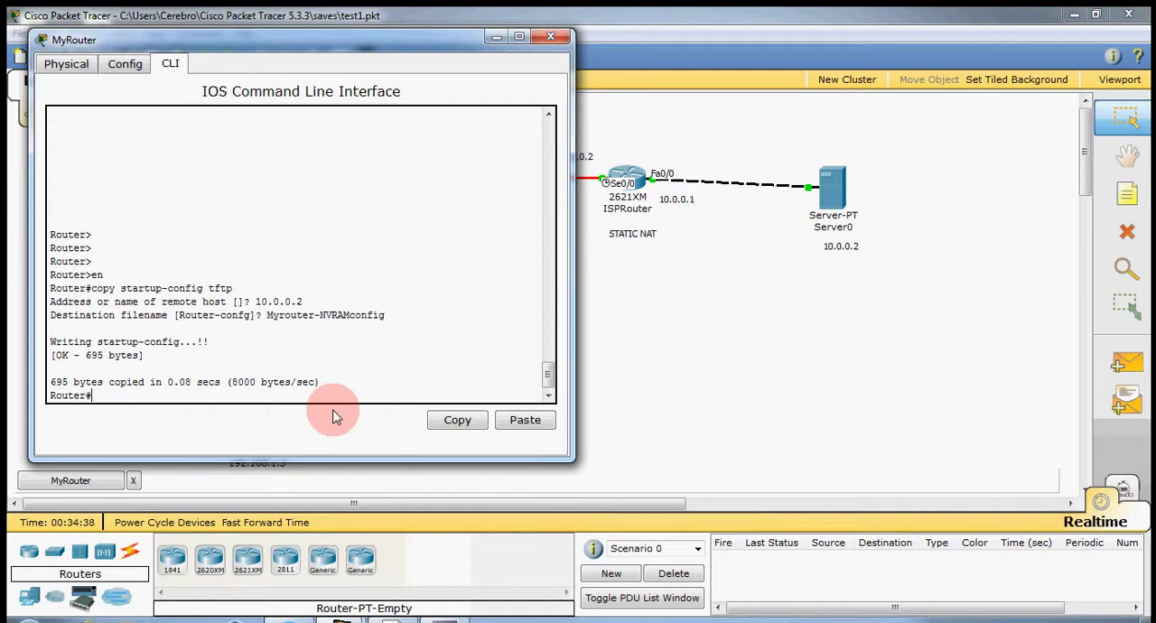
# Check Server0's TFTP file list for the Myrouter-NVRAMconfig backup, and close the server's window.
pyautogui.click(495, 38)
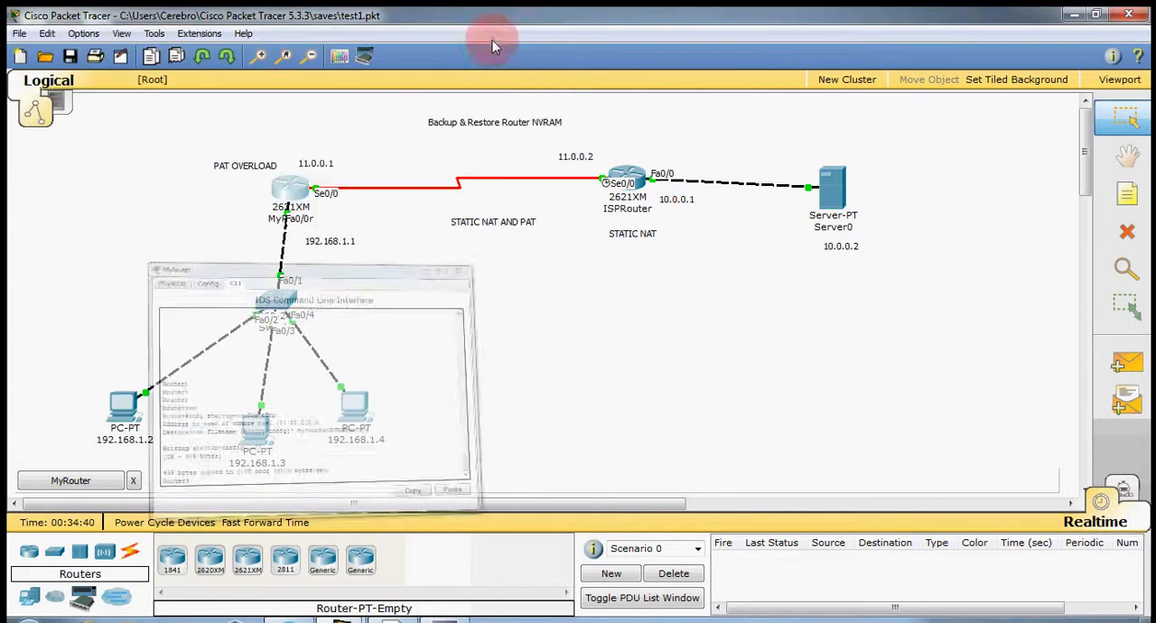
pyautogui.click(828, 190)
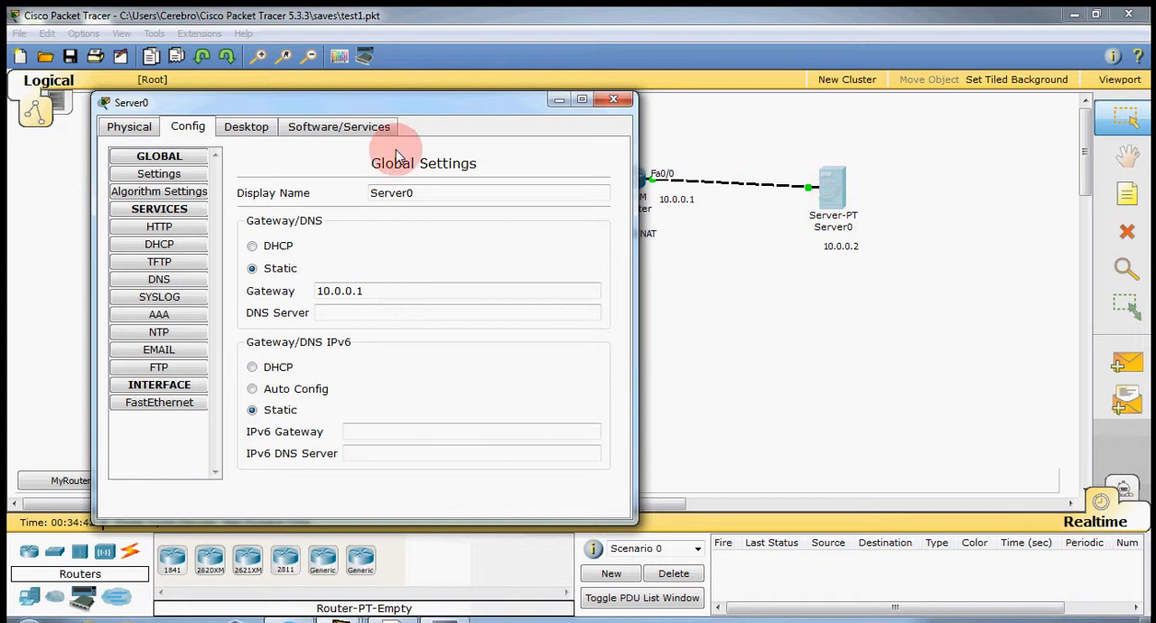
pyautogui.click(153, 262)
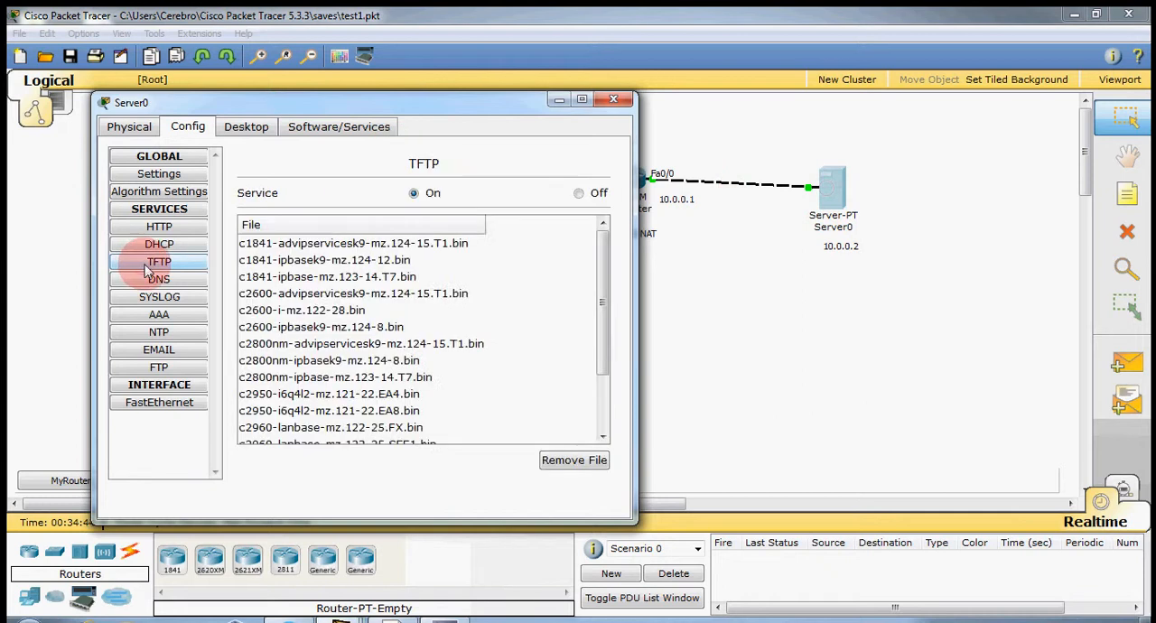
pyautogui.scroll(-3, 352, 316)
pyautogui.click(352, 403)
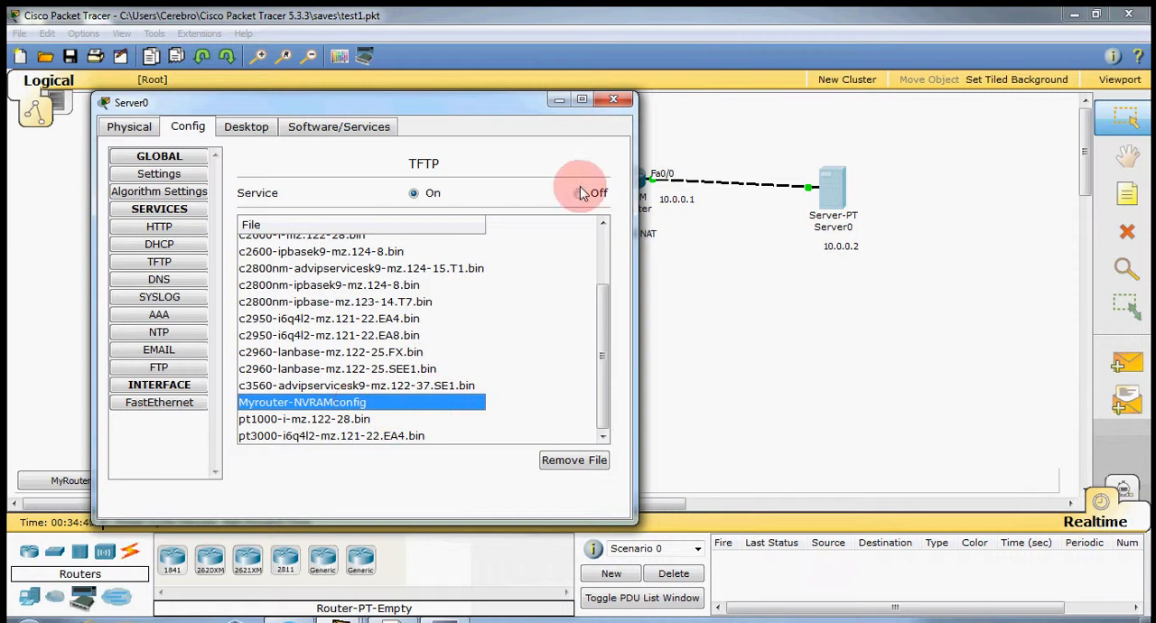
pyautogui.click(611, 105)
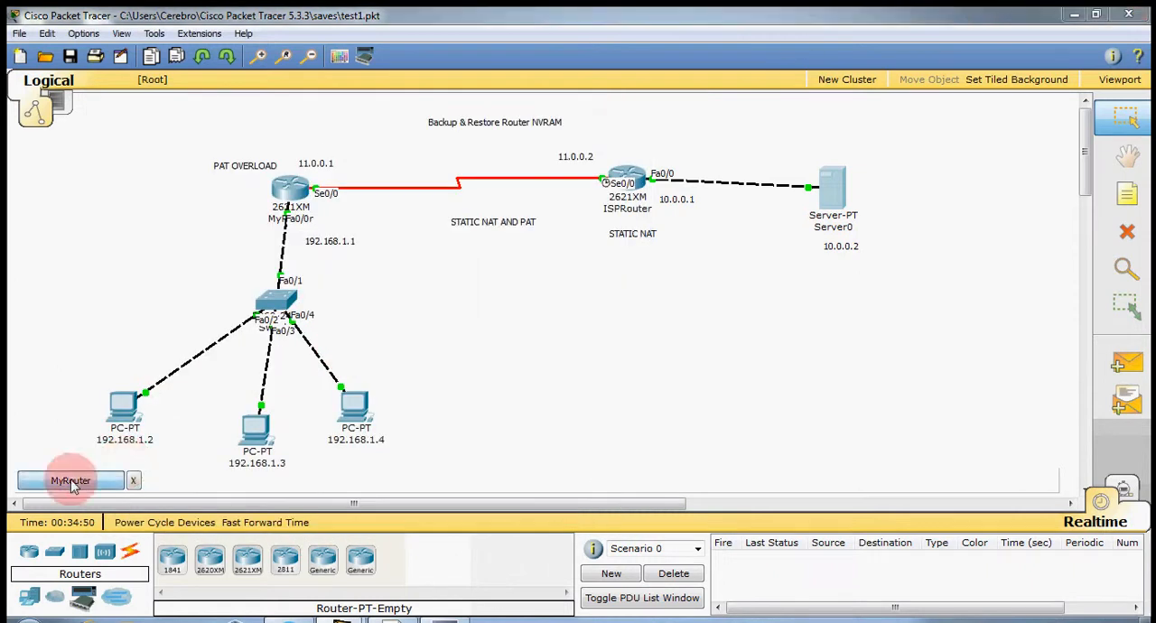
# Erase the startup-config on MyRouter and confirm removing all configuration files from NVRAM.
pyautogui.click(54, 481)
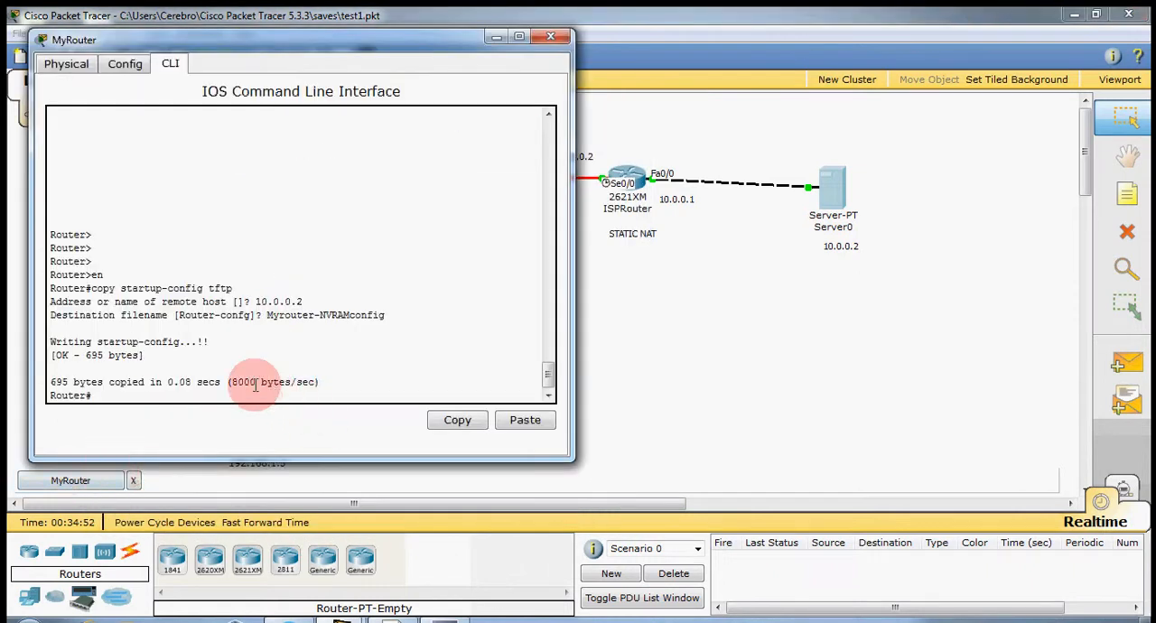
pyautogui.press('Return')
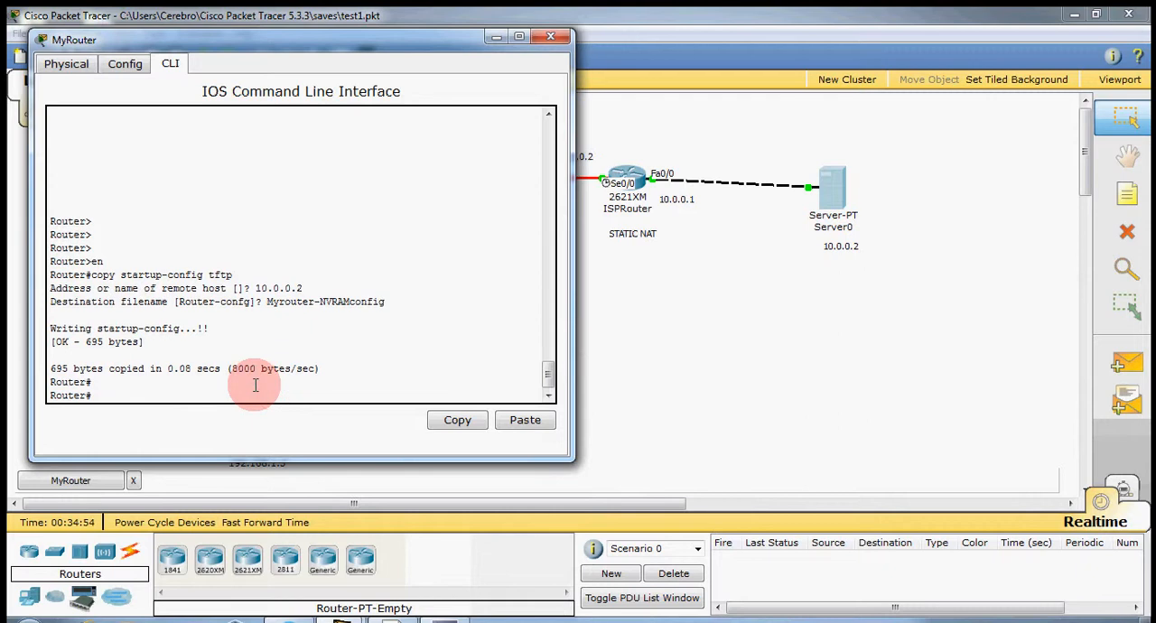
pyautogui.press('Return')
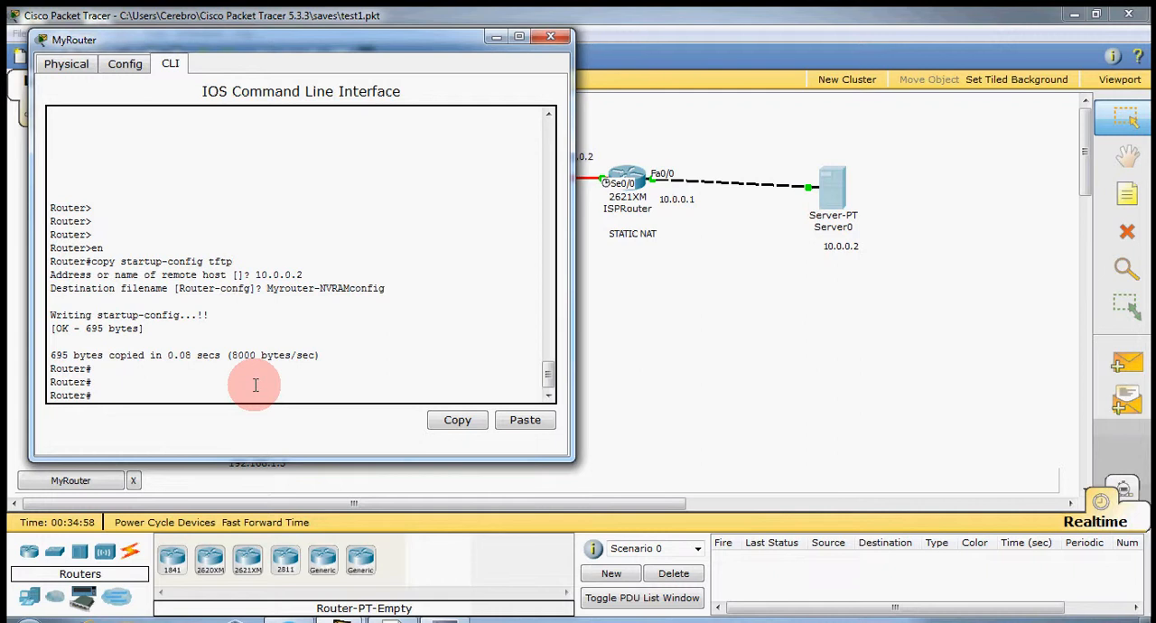
pyautogui.write('erase startup-config')
pyautogui.press('Return')
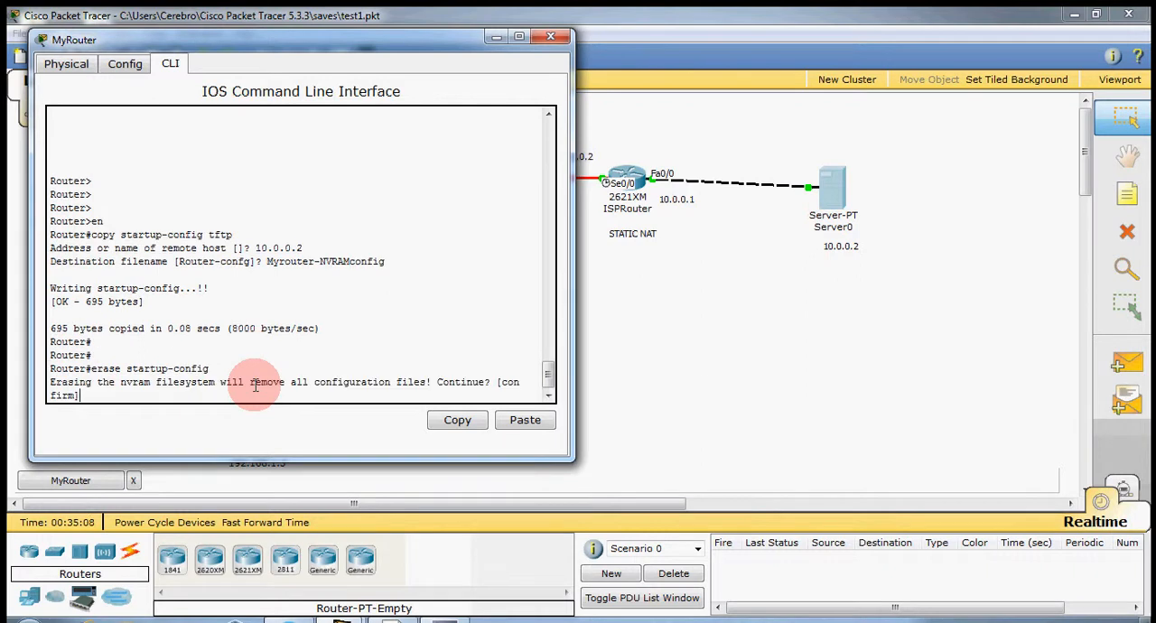
pyautogui.press('Return')
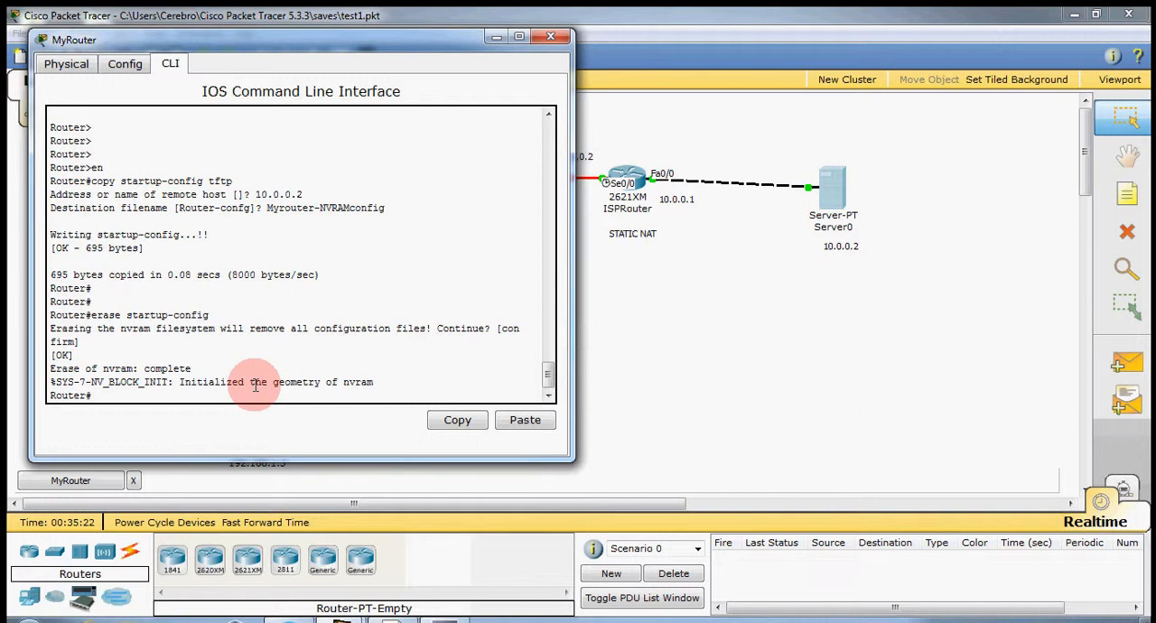
# Display MyRouter's running configuration with sh run and page through it to the end.
pyautogui.write('run')
pyautogui.press('Return')
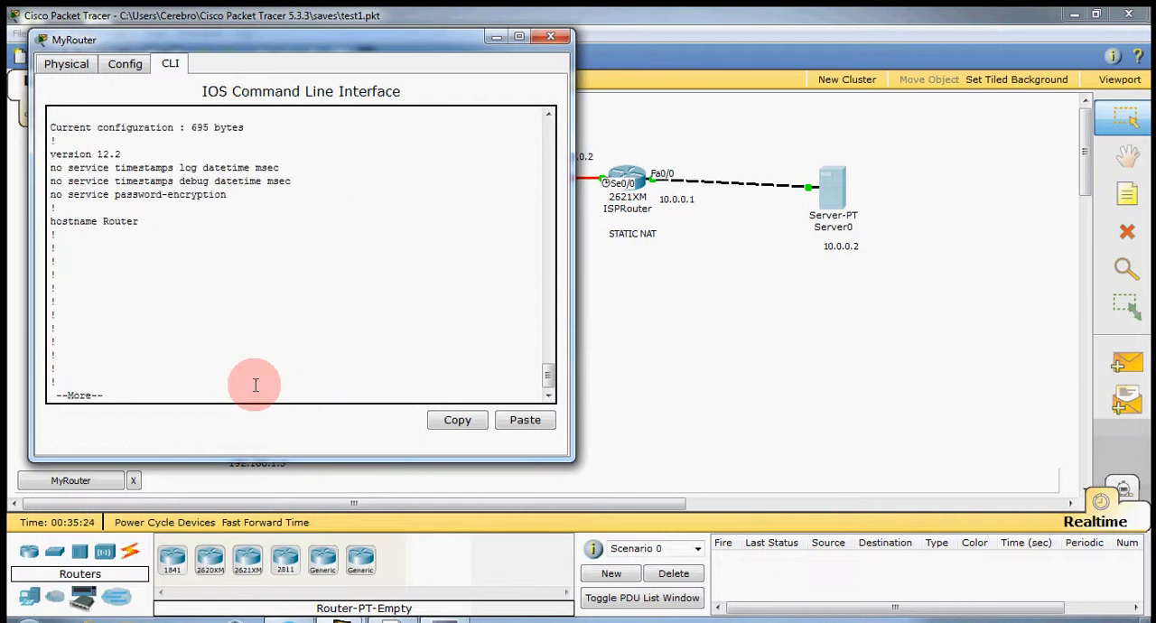
pyautogui.press('Return')
pyautogui.press('Return')
pyautogui.press('Return')
pyautogui.press('Return')
pyautogui.press('Return')
pyautogui.press('Return')
pyautogui.press('Return')
pyautogui.press('Return')
pyautogui.press('Return')
pyautogui.press('Return')
pyautogui.press('Return')
pyautogui.press('Return')
pyautogui.press('Return')
pyautogui.press('Return')
pyautogui.press('Return')
pyautogui.press('Return')
pyautogui.press('Return')
pyautogui.press('Return')
pyautogui.press('Return')
pyautogui.press('Return')
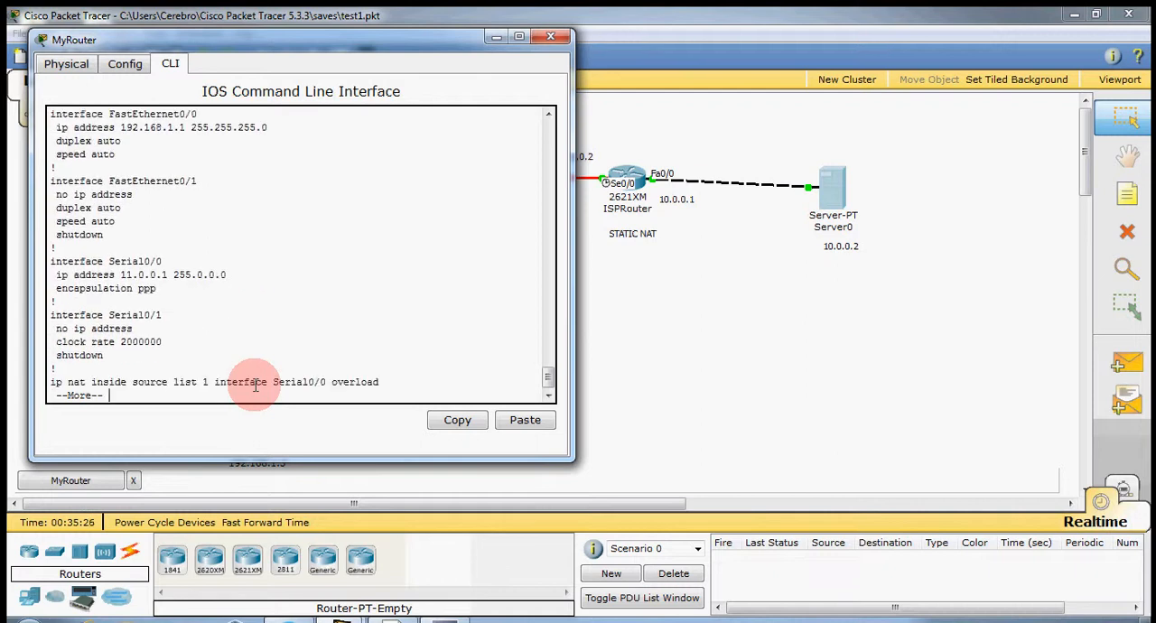
pyautogui.press('Return')
pyautogui.press('Return')
pyautogui.press('Return')
pyautogui.press('Return')
pyautogui.press('Return')
pyautogui.press('Return')
pyautogui.press('Return')
pyautogui.press('Return')
pyautogui.press('Return')
pyautogui.press('Return')
pyautogui.press('Return')
pyautogui.press('Return')
pyautogui.press('Return')
pyautogui.press('Return')
pyautogui.press('Return')
pyautogui.press('Return')
pyautogui.press('Return')
pyautogui.press('Return')
pyautogui.press('Return')
pyautogui.press('Return')
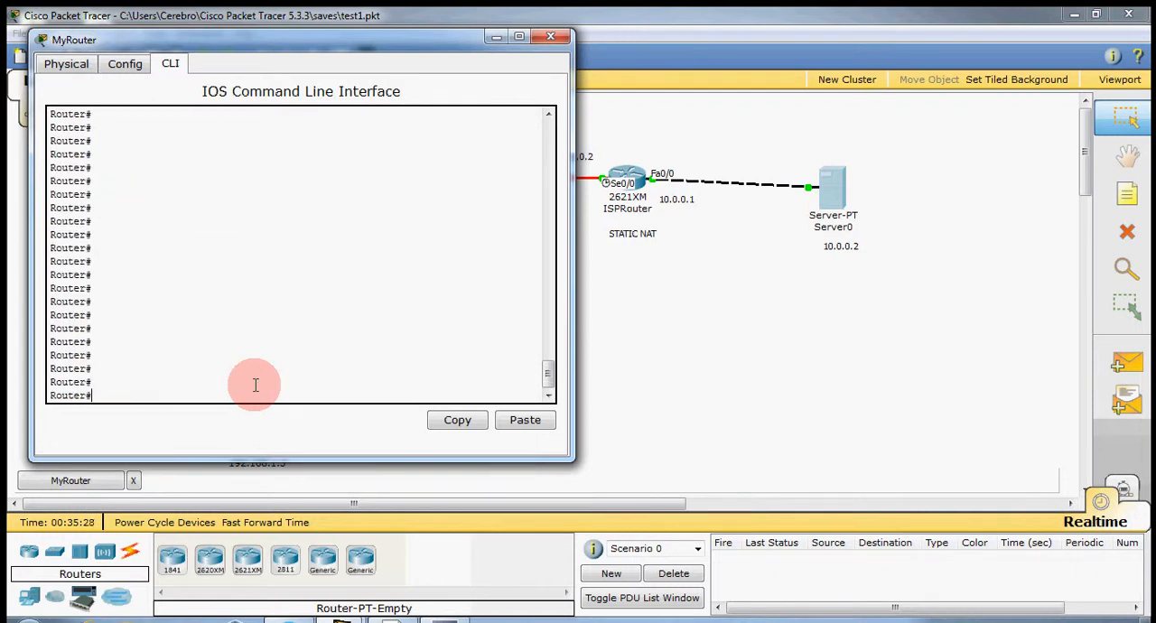
# Reload MyRouter and return to privileged EXEC mode, answering no to the system configuration dialog.
pyautogui.write('reload')
pyautogui.press('Return')
pyautogui.press('Return')
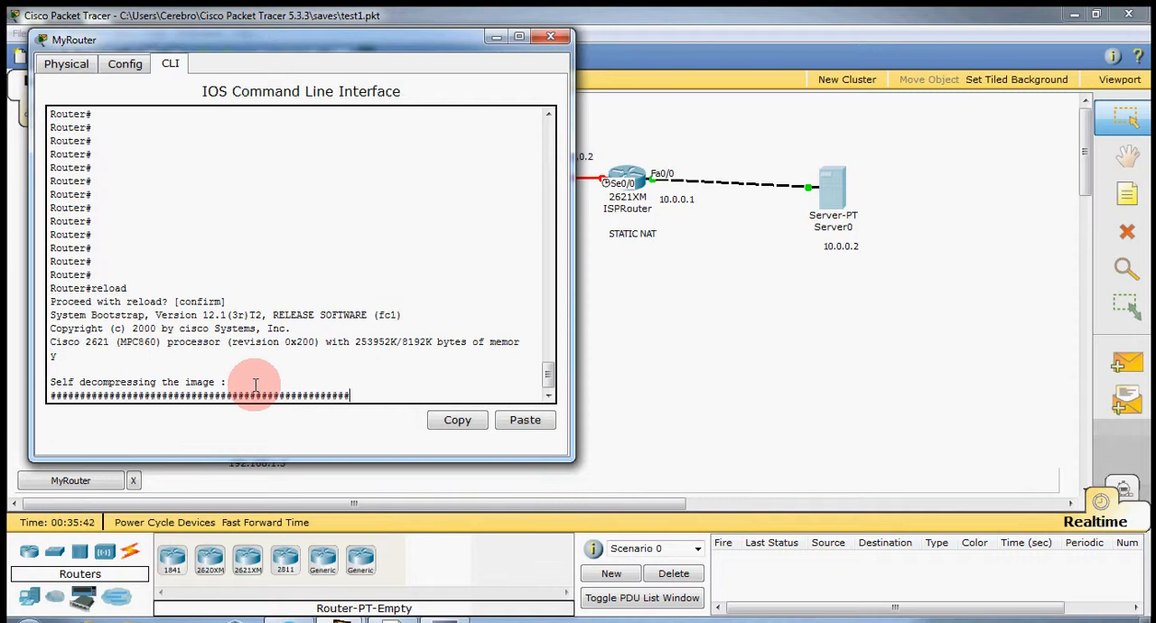
pyautogui.write('no')
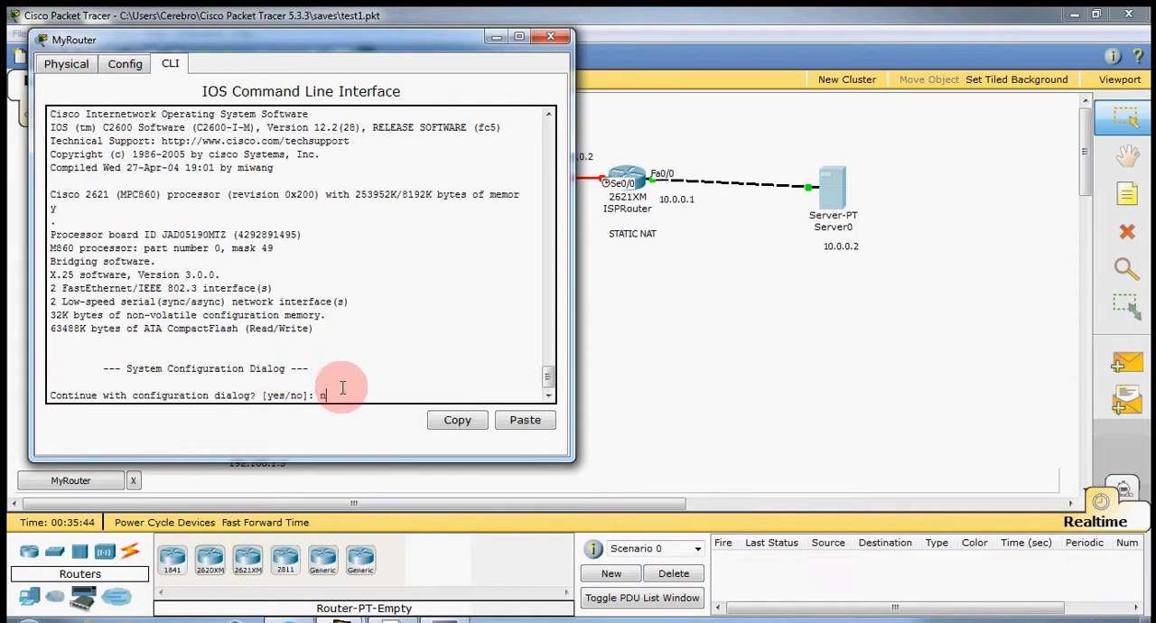
pyautogui.press('Return')
pyautogui.press('Return')
pyautogui.write('en')
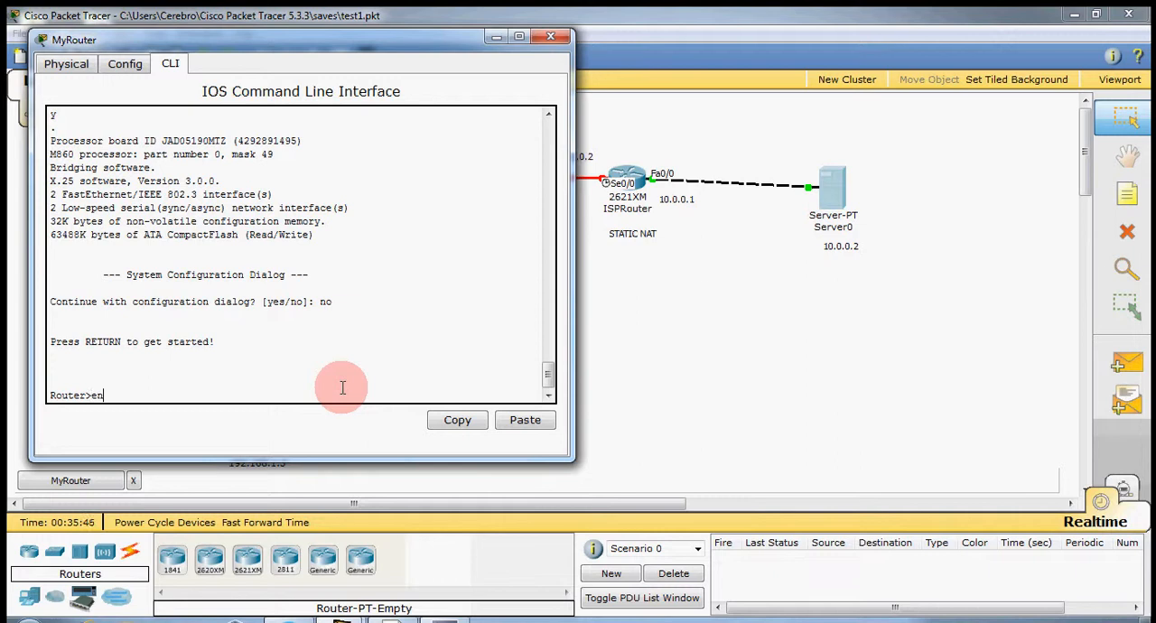
# Display the reloaded router's running configuration with sh run and page through it to the end.
pyautogui.press('Return')
pyautogui.write('sh run')
pyautogui.press('Return')
pyautogui.press('space')
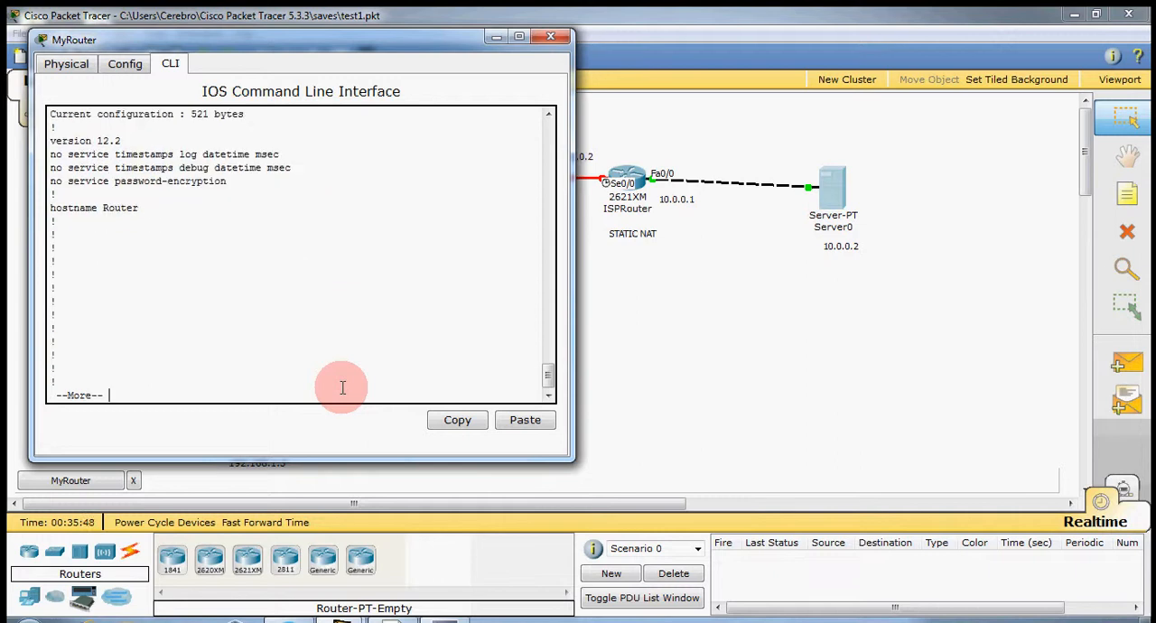
pyautogui.press('Return')
pyautogui.press('Return')
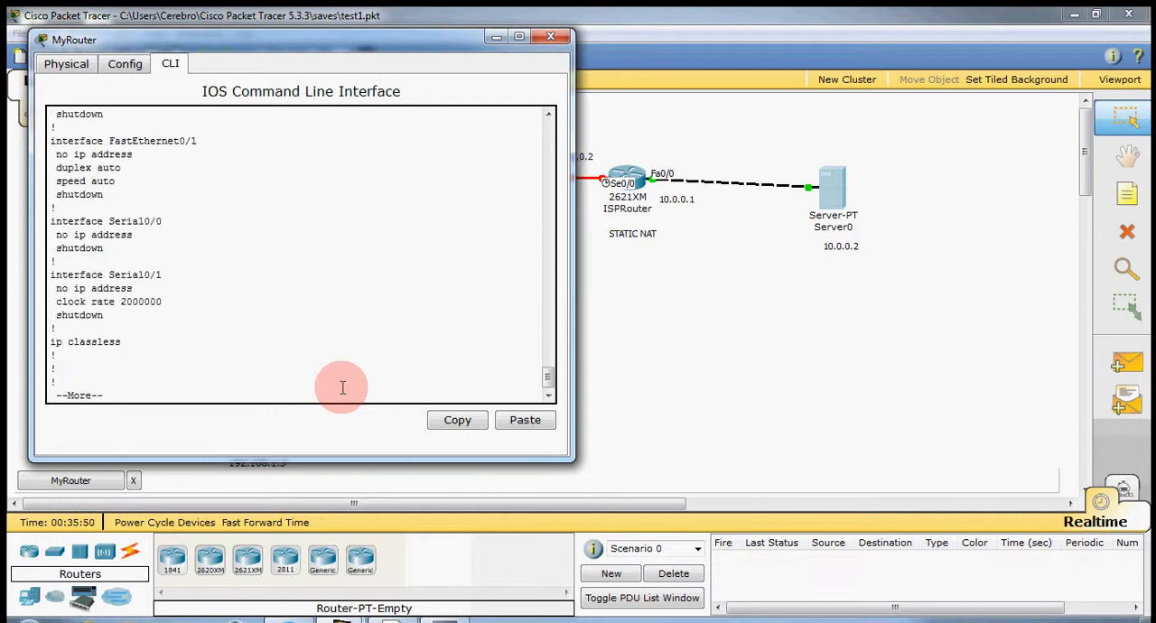
pyautogui.press('Return')
pyautogui.press('Return')
pyautogui.press('Return')
pyautogui.press('Return')
pyautogui.press('Return')
pyautogui.press('Return')
pyautogui.press('Return')
pyautogui.press('Return')
pyautogui.press('Return')
pyautogui.press('Return')
pyautogui.press('Return')
pyautogui.press('Return')
pyautogui.press('Return')
pyautogui.press('Return')
pyautogui.press('Return')
pyautogui.press('Return')
pyautogui.press('Return')
pyautogui.press('Return')
pyautogui.press('Return')
pyautogui.press('Return')
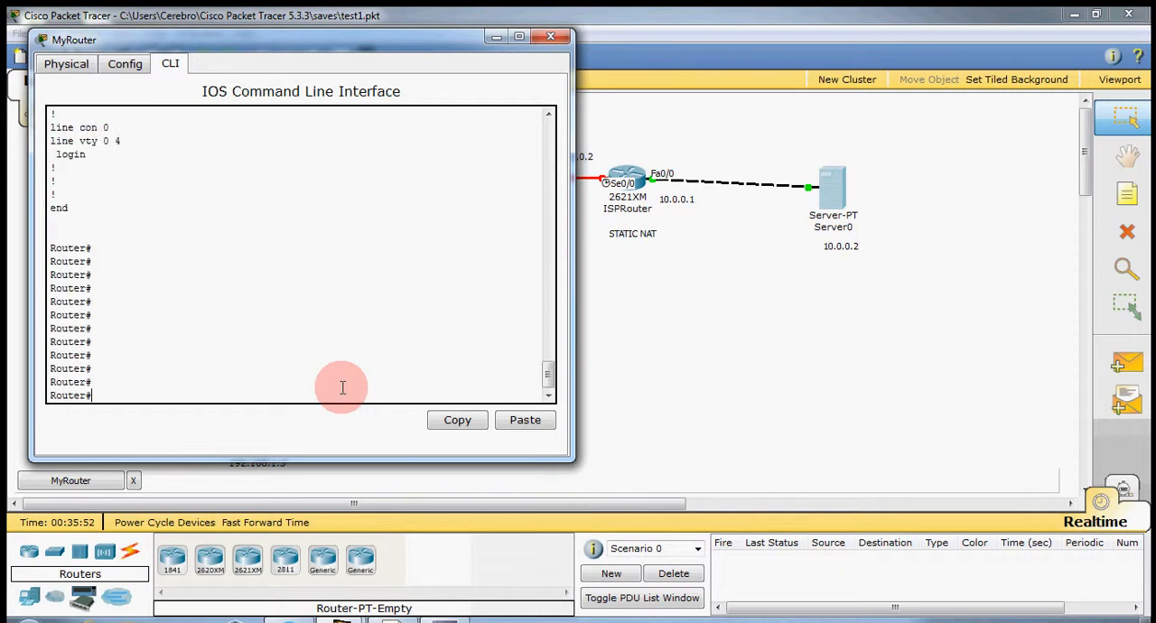
# Start a copy from TFTP to running-config, giving 10.0.0.2 as the remote host.
pyautogui.write('co')
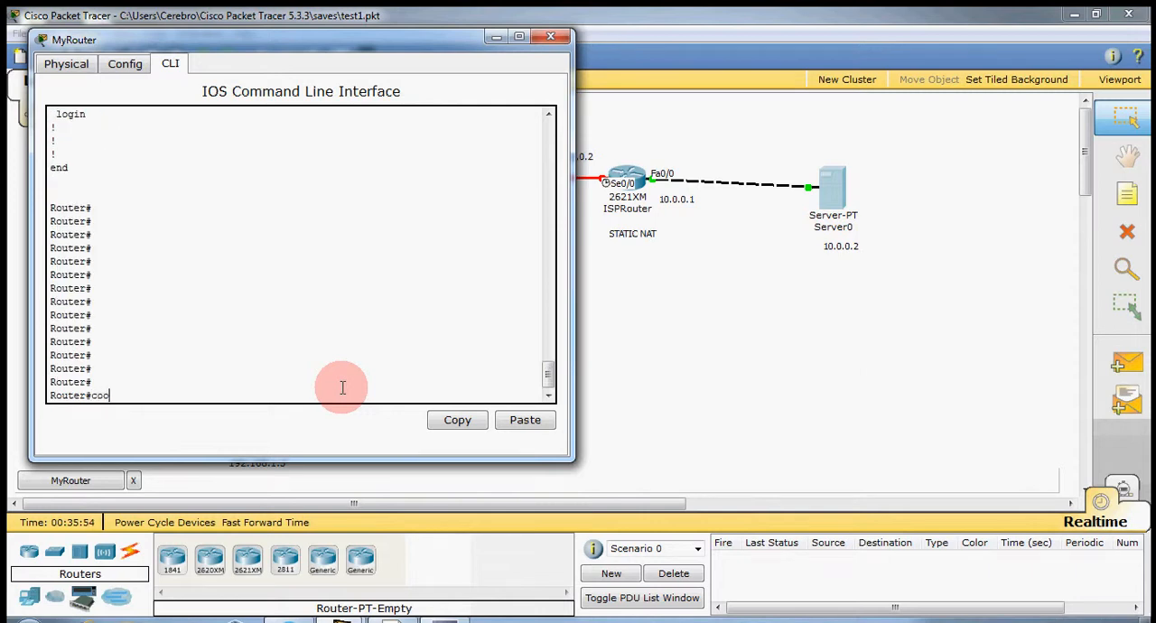
pyautogui.write('py tftp running-config')
pyautogui.press('Return')
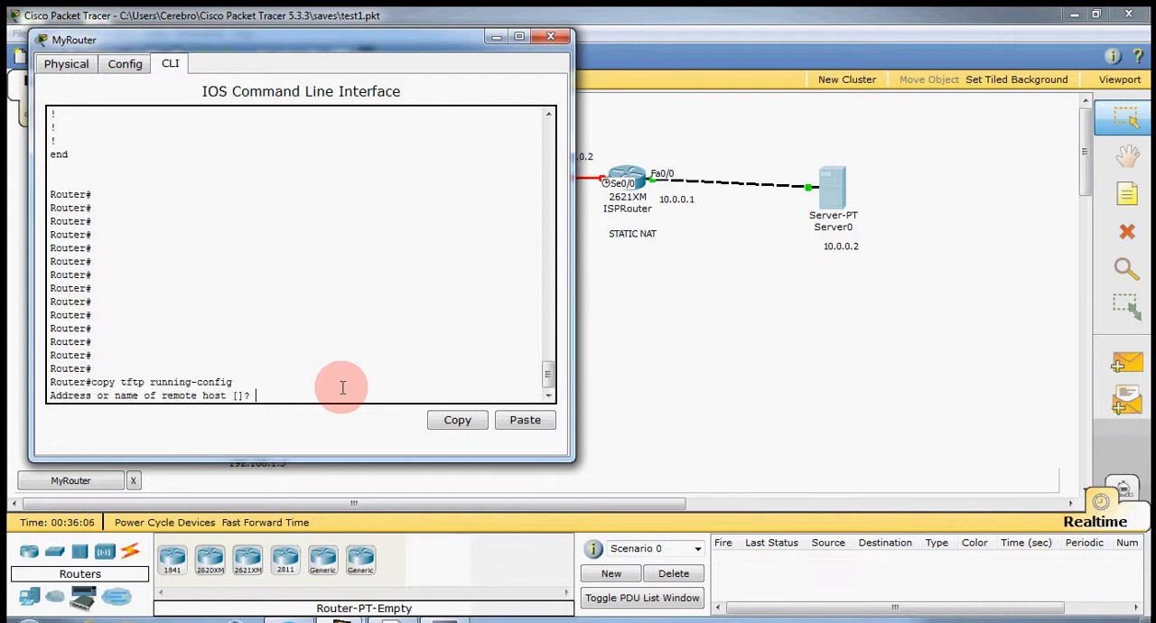
pyautogui.write('10.0.0.2')
pyautogui.press('Return')
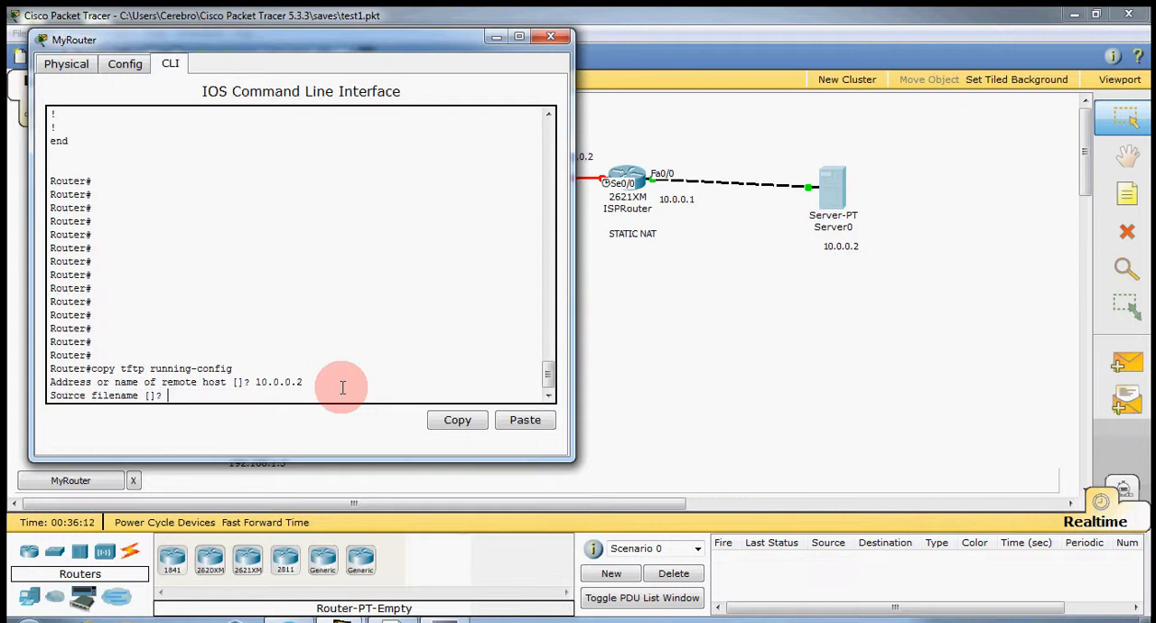
# Try to restore from source file Myrouter-NVRAMconfig, accepting running-config as the destination filename.
pyautogui.write('Myrouter-')
pyautogui.press('capslock')
pyautogui.write('N')
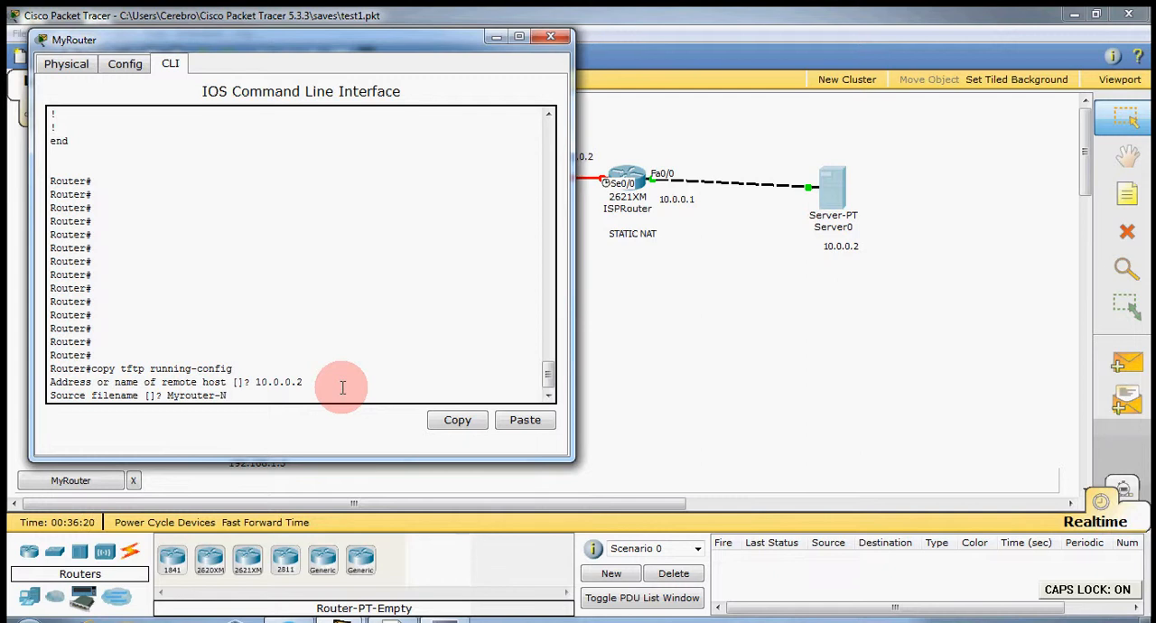
pyautogui.write('VRAM')
pyautogui.press('capslock')
pyautogui.write('config')
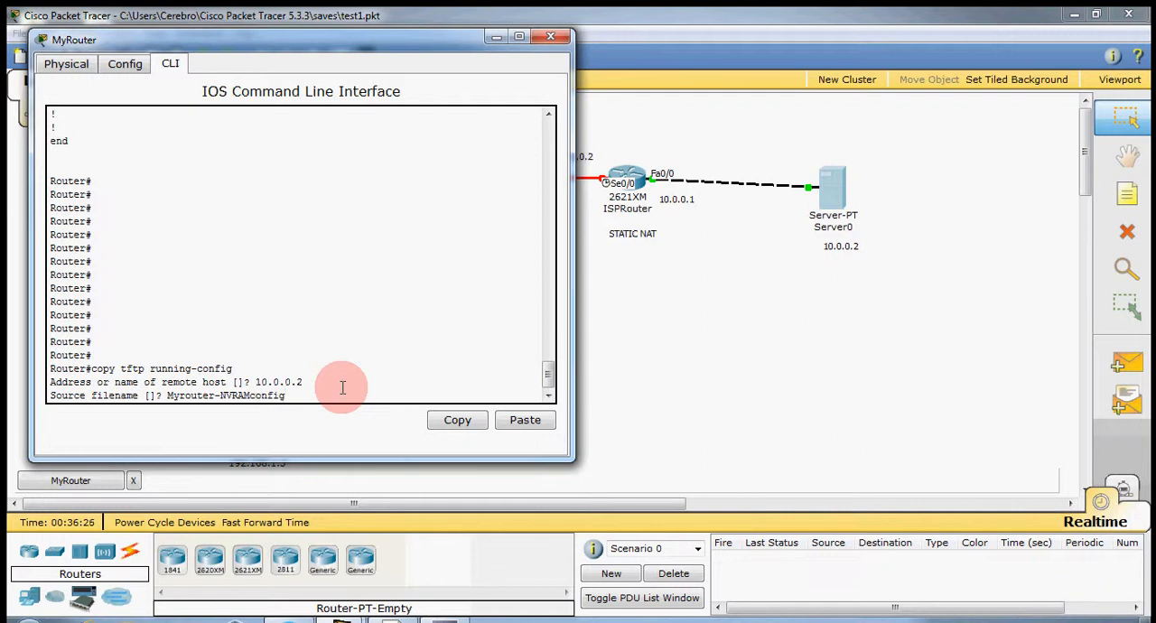
pyautogui.press('Return')
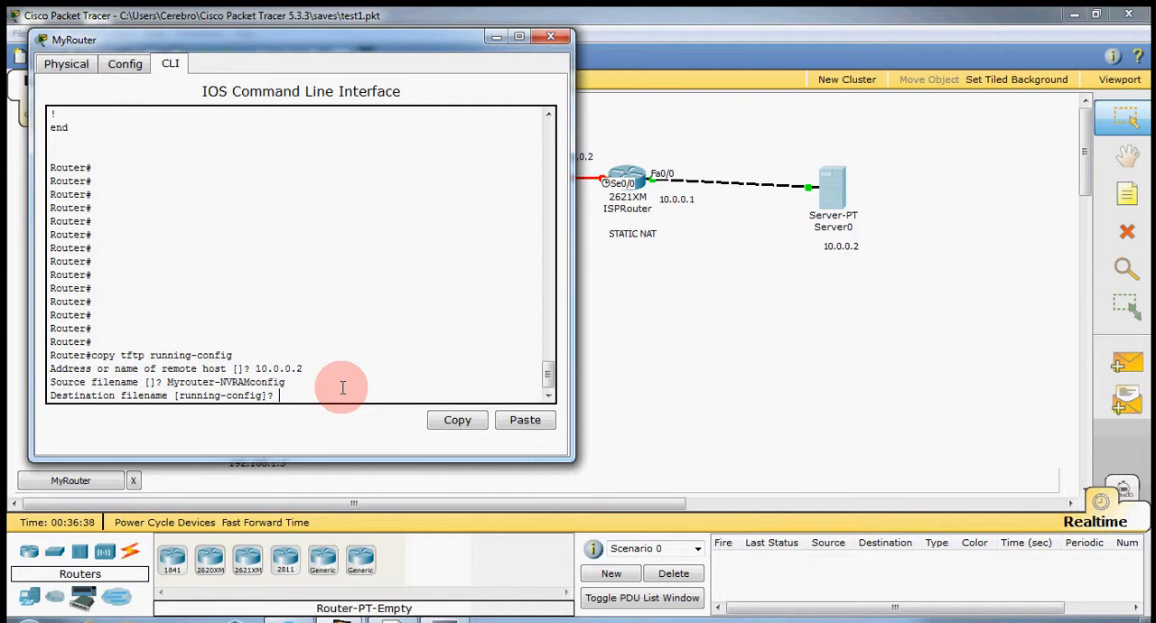
pyautogui.press('Return')
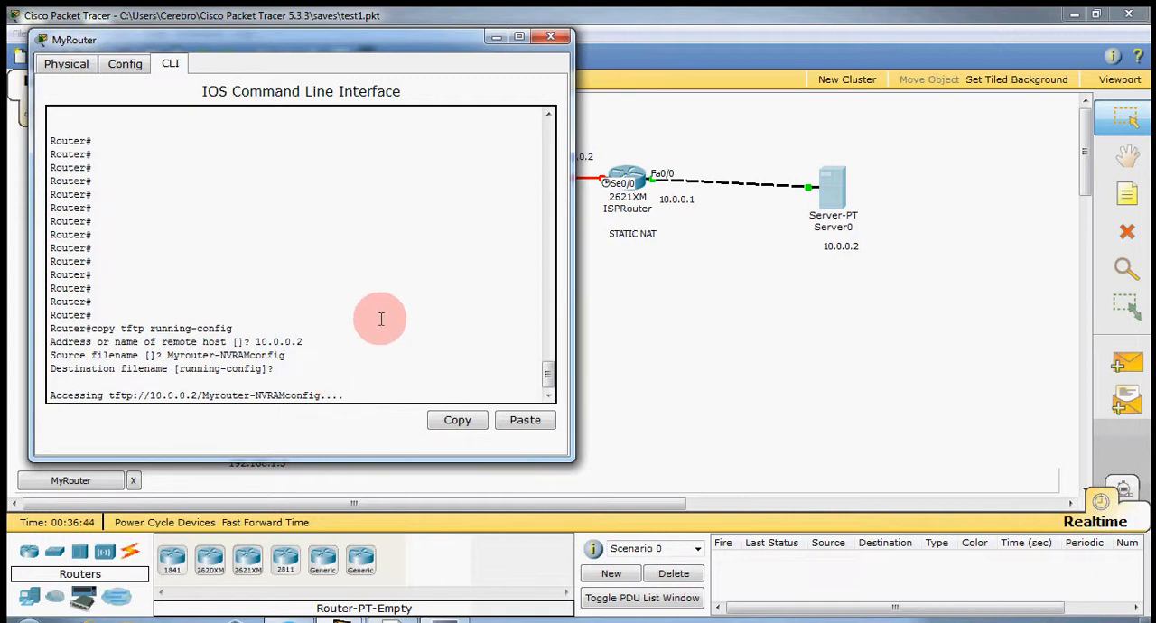
# Examine the link status between MyRouter, ISPRouter and Server0 in the topology, moving the MyRouter window aside and back.
pyautogui.moveTo(378, 30); pyautogui.dragTo(669, 291)
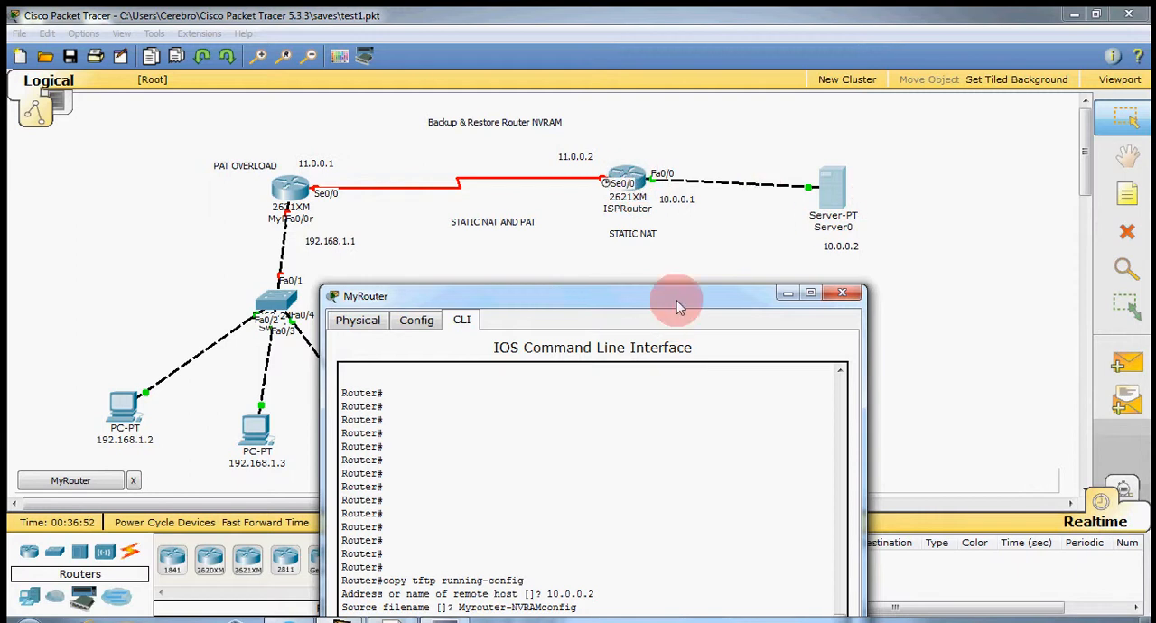
pyautogui.moveTo(680, 307); pyautogui.dragTo(662, 148)
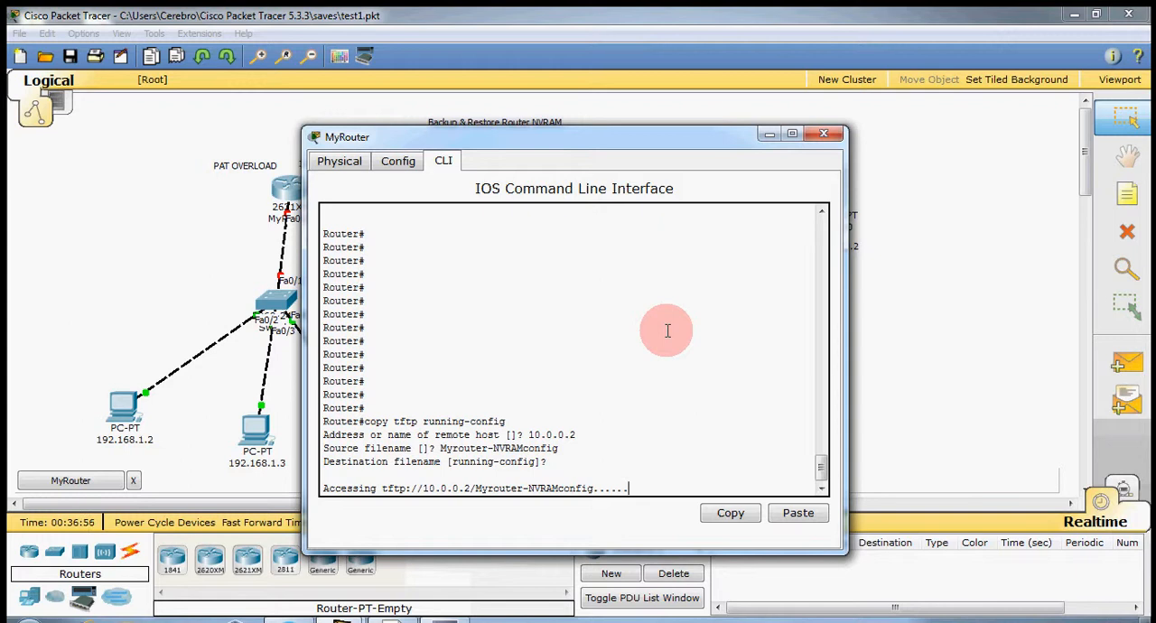
pyautogui.moveTo(654, 136); pyautogui.dragTo(670, 264)
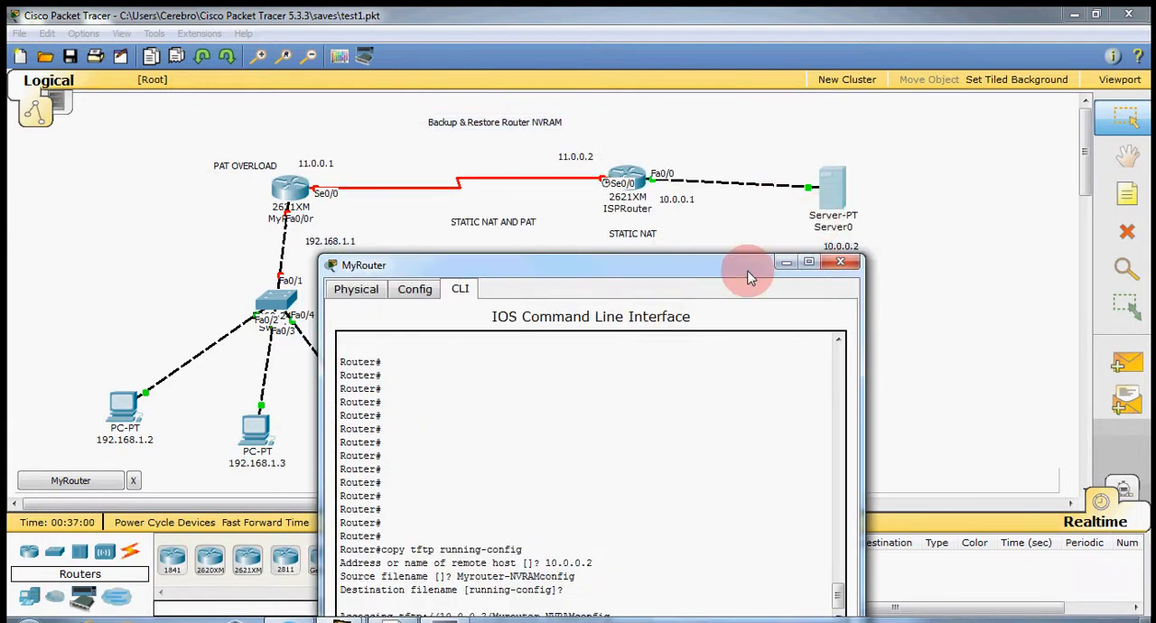
pyautogui.moveTo(740, 262); pyautogui.dragTo(763, 155)
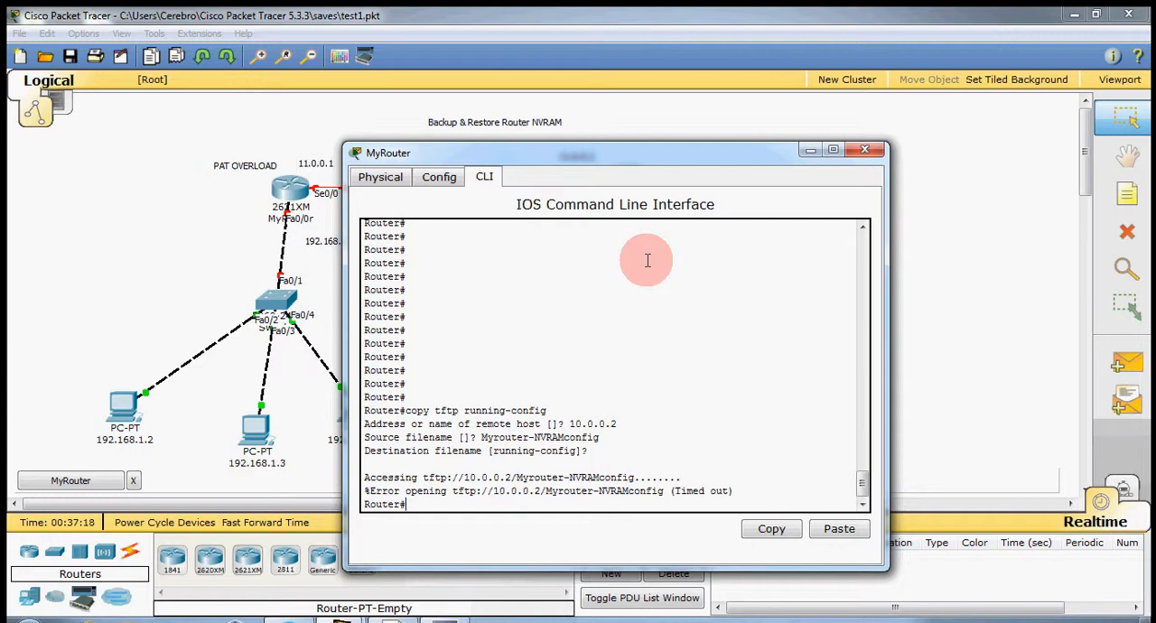
pyautogui.moveTo(646, 161); pyautogui.dragTo(875, 254)
pyautogui.click(393, 188)
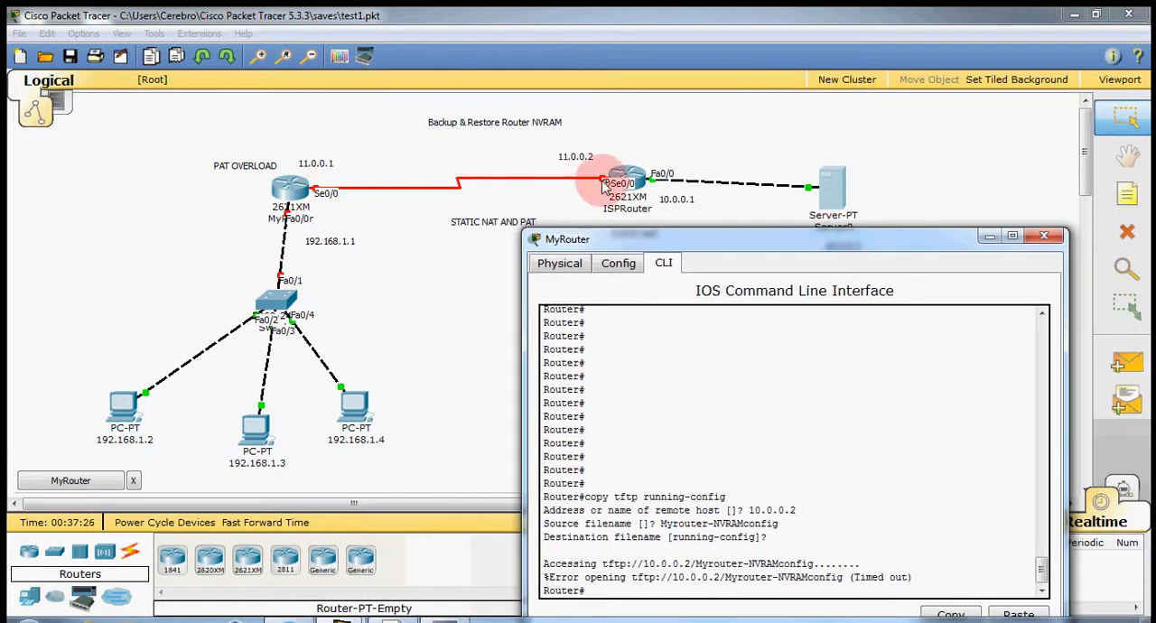
pyautogui.moveTo(791, 251); pyautogui.dragTo(640, 54)
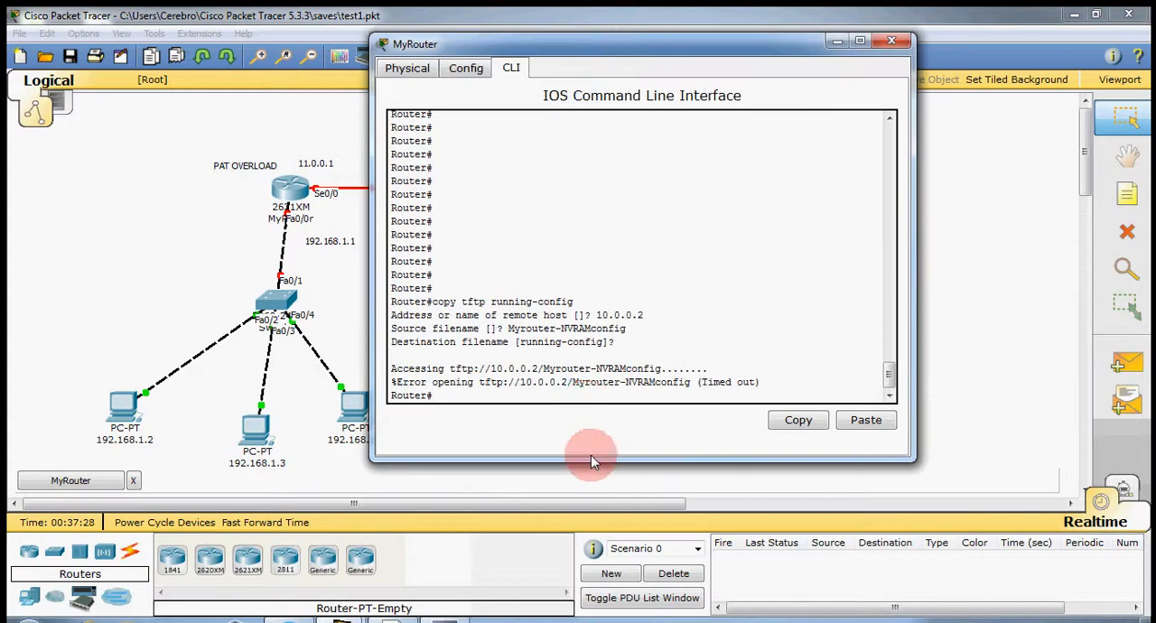
# Try to open interface s0/0 from privileged EXEC mode.
pyautogui.write('int s')
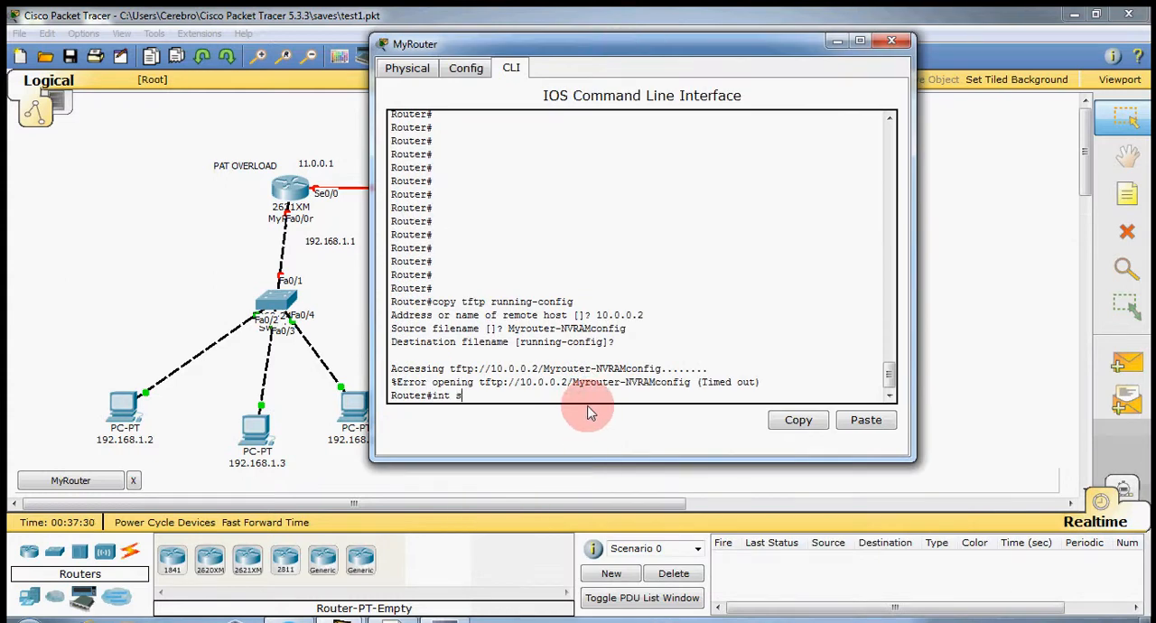
pyautogui.write('0/0')
pyautogui.press('Return')
# In global configuration mode, assign 11.0.0.1 255.0.0.0 to the router's interface s0/0 and enable it with no sh.
pyautogui.write('con')
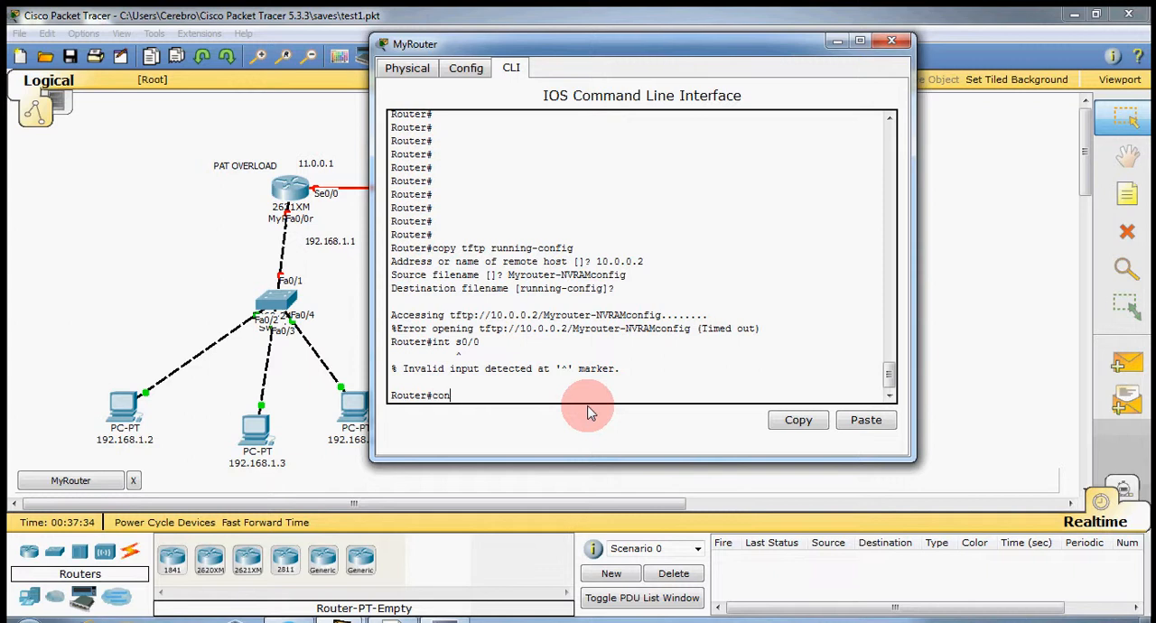
pyautogui.write('f t')
pyautogui.press('Return')
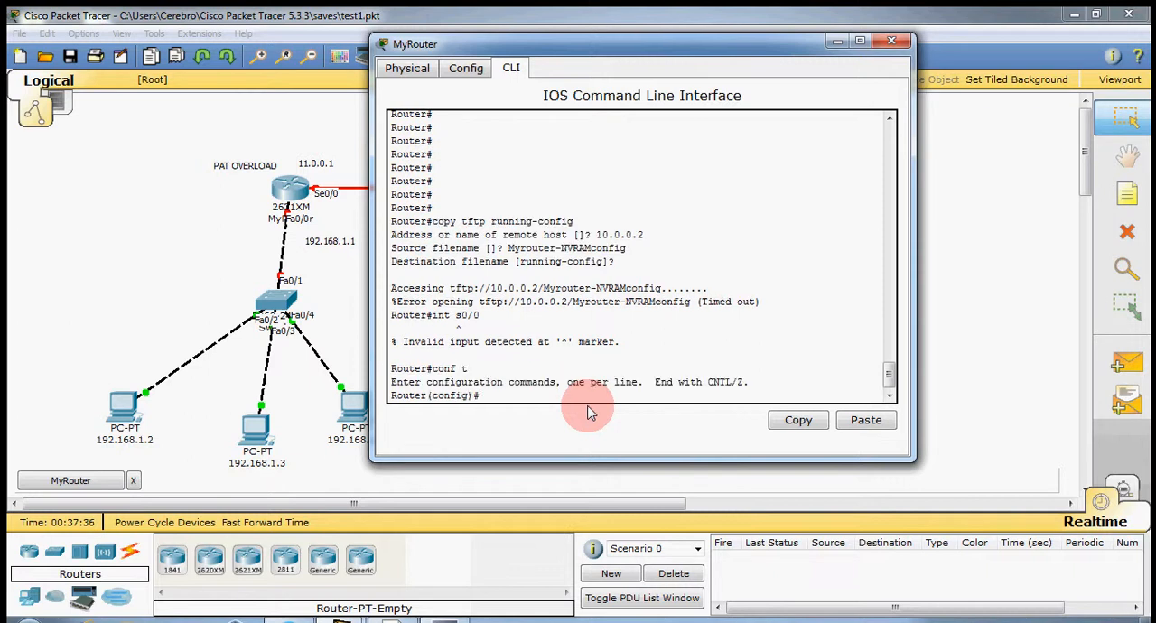
pyautogui.write('int s0/0')
pyautogui.press('Return')
pyautogui.write('ip ')
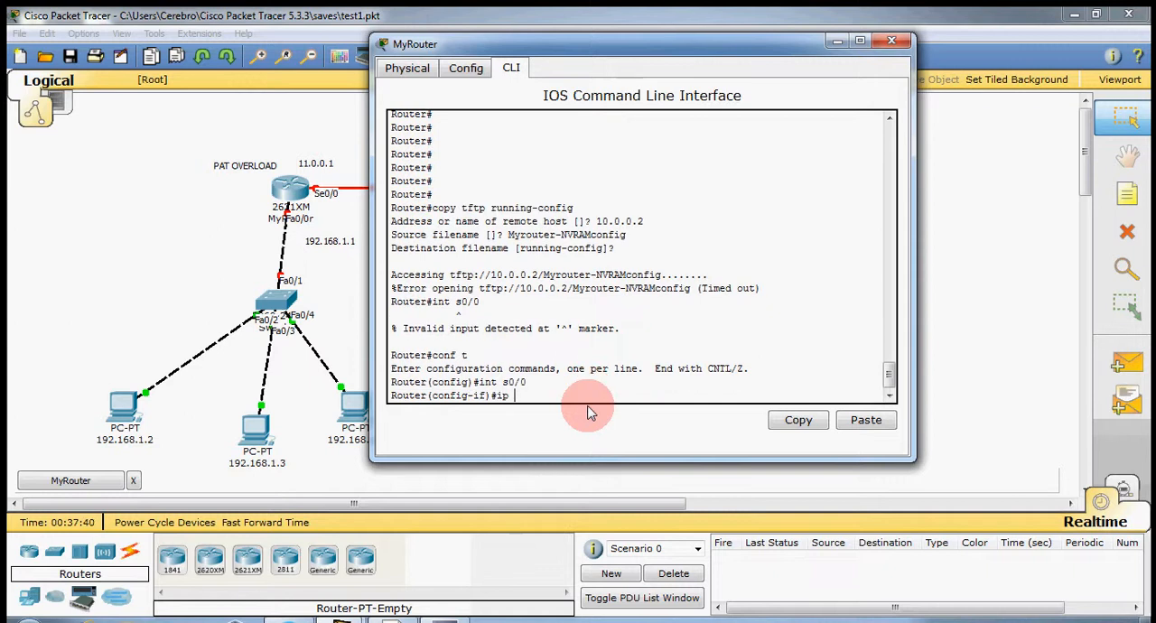
pyautogui.write('ad 11.0.0.1 255.0.0.0')
pyautogui.press('Return')
pyautogui.write('no sh')
pyautogui.press('Return')
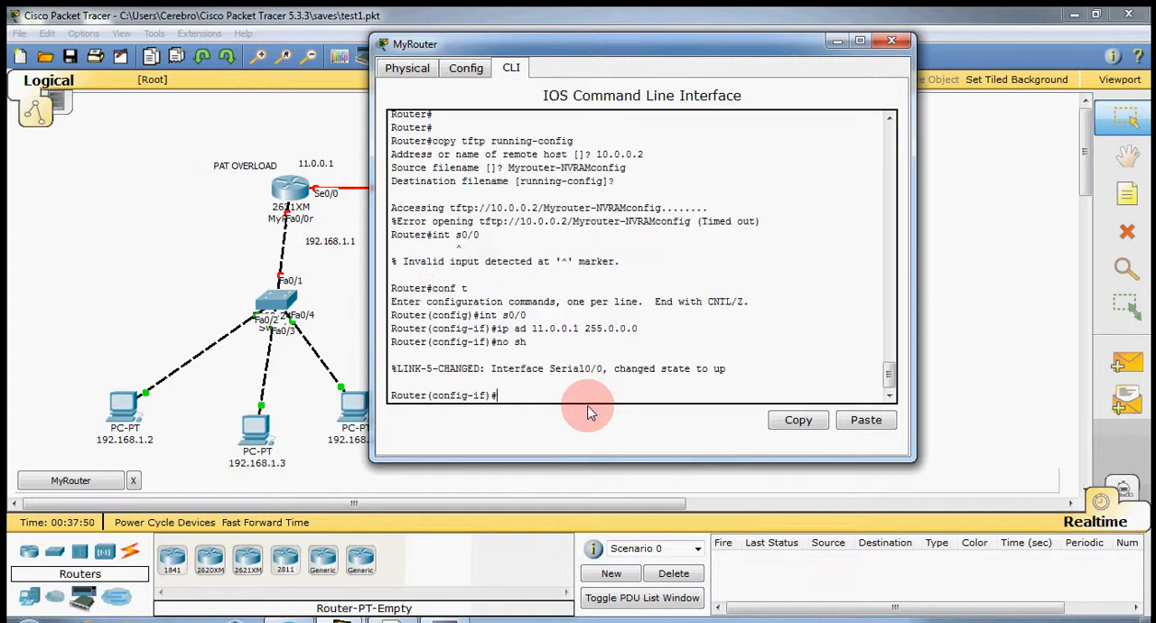
# Set PPP encapsulation on interface s0/0 and exit to global configuration mode.
pyautogui.write('encap ppp')
pyautogui.press('Return')
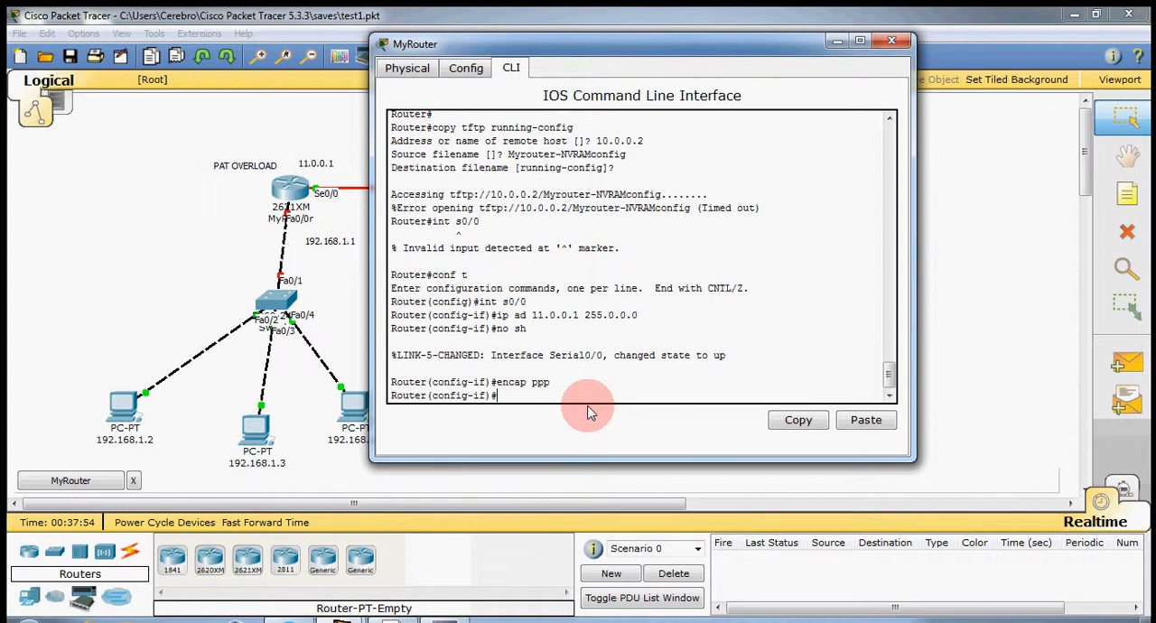
pyautogui.press('Return')
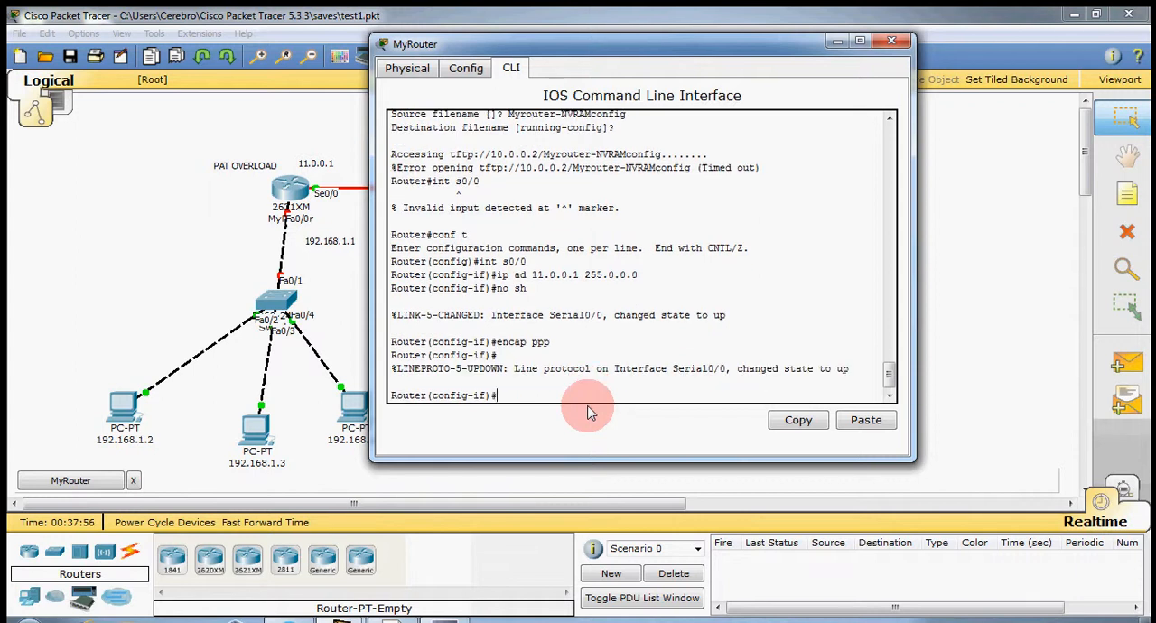
pyautogui.write('exi')
pyautogui.write('t')
pyautogui.press('Return')
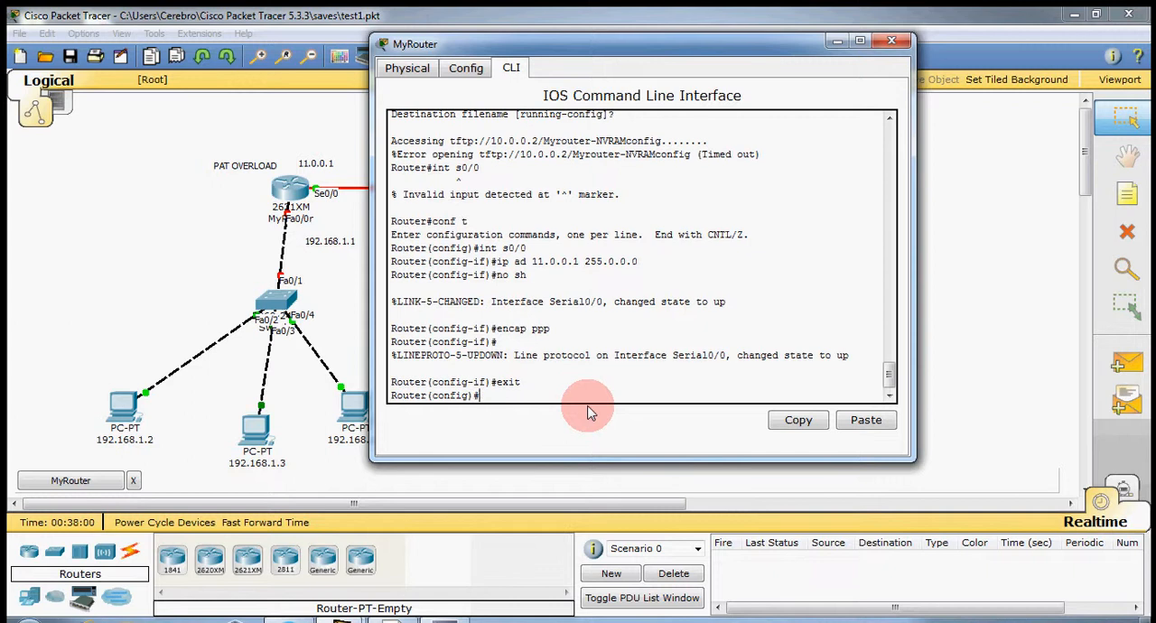
# Add a default route 0.0.0.0 0.0.0.0 through s0/0.
pyautogui.write('ip route 0.0.0.0 0.0.0.0 s0/0')
pyautogui.press('Return')
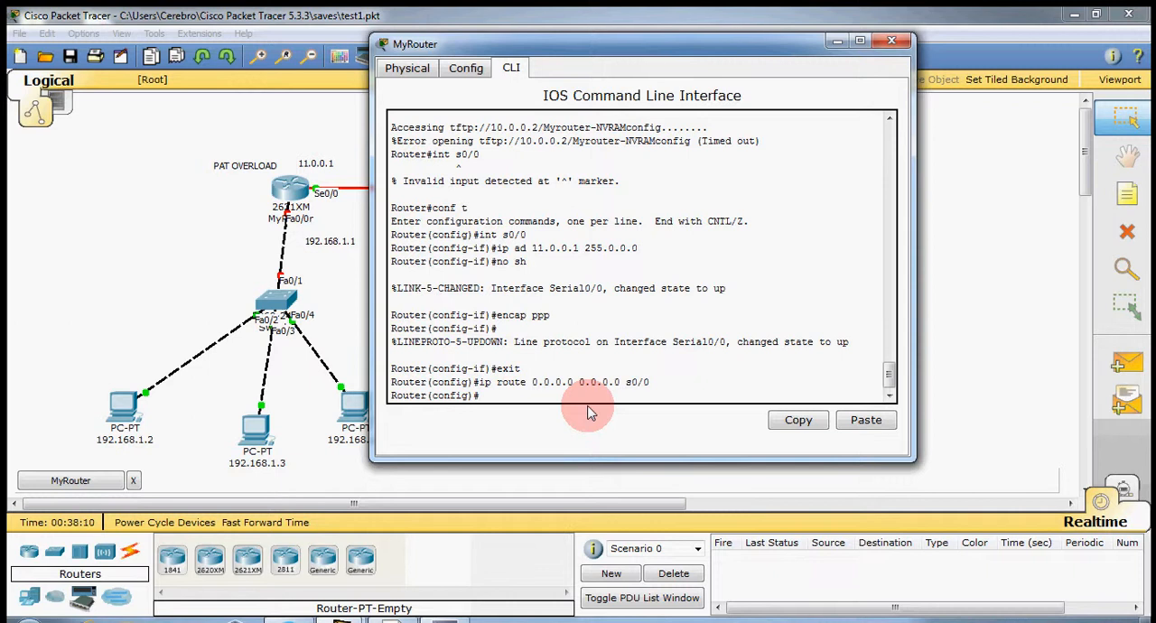
# Ping the TFTP server at 10.0.0.2 from global configuration mode.
pyautogui.write('do ping 10.0.0.2')
pyautogui.press('Return')
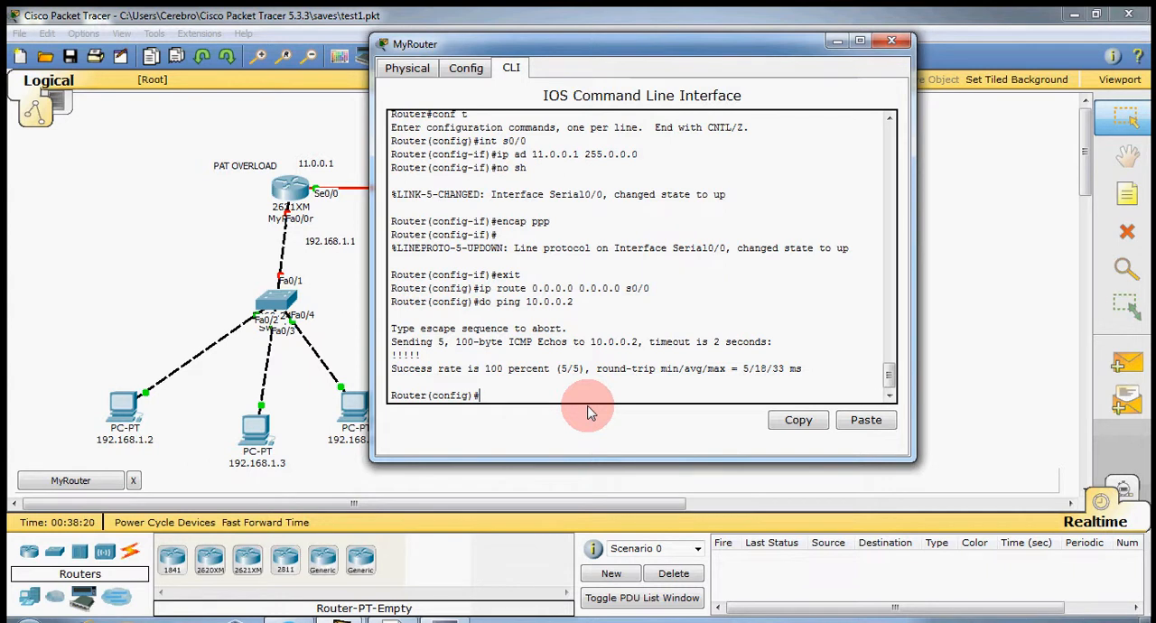
# Try to run copy tftp running-config from global configuration mode, and return to privileged EXEC mode with end.
pyautogui.write('copy tp')
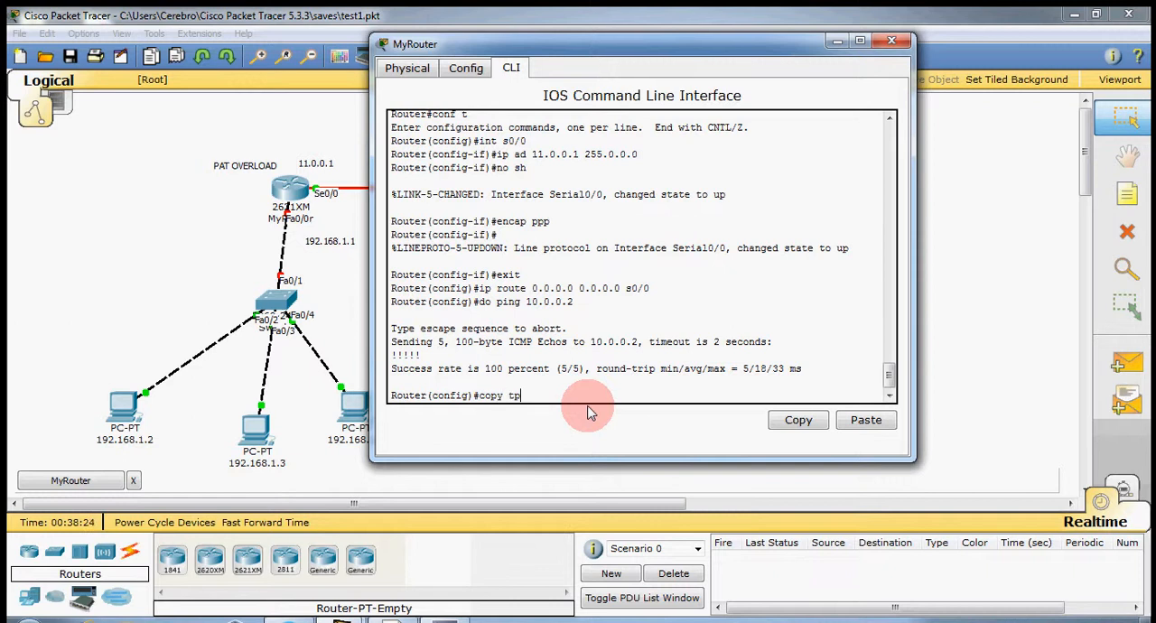
pyautogui.press('BackSpace')
pyautogui.write('ftp running-config')
pyautogui.press('Return')
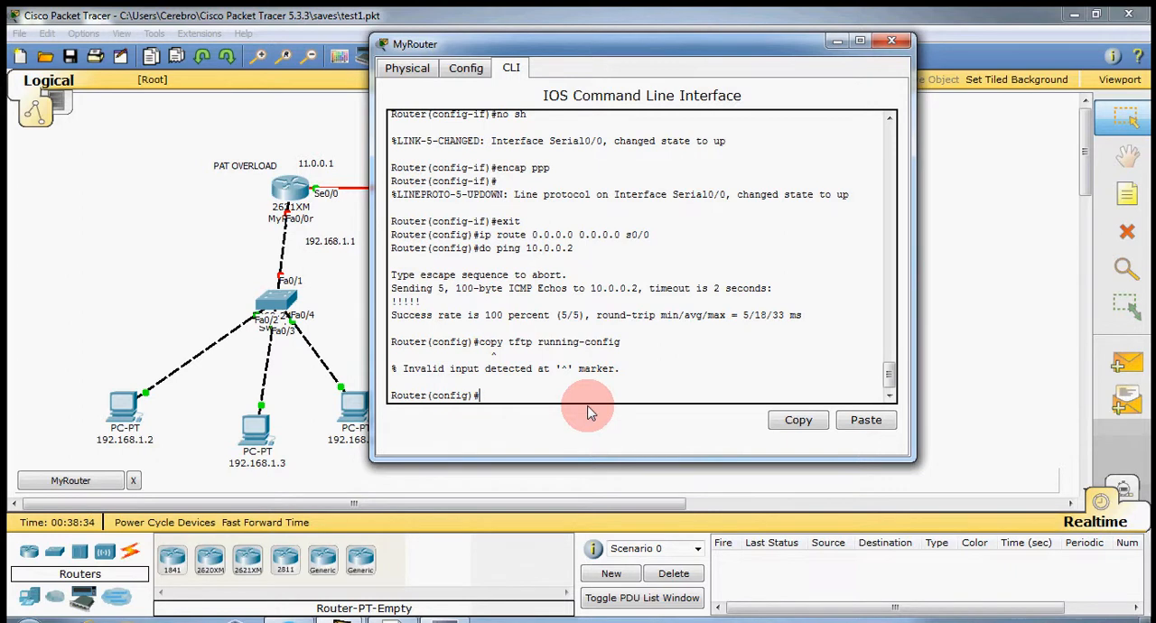
pyautogui.write('end')
pyautogui.press('Return')
# Try to copy MyRouter-NVRAMconfig from TFTP host 10.0.0.2 to running-config, accepting the default destination filename.
pyautogui.write('cop')
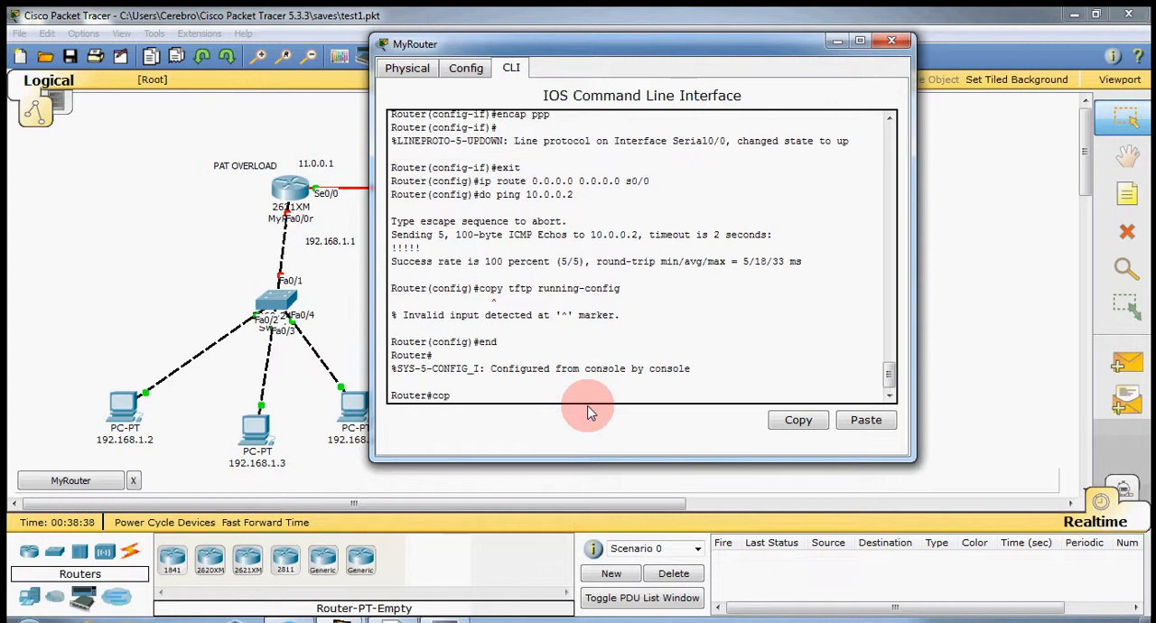
pyautogui.write('y tftp running-config')
pyautogui.press('Return')
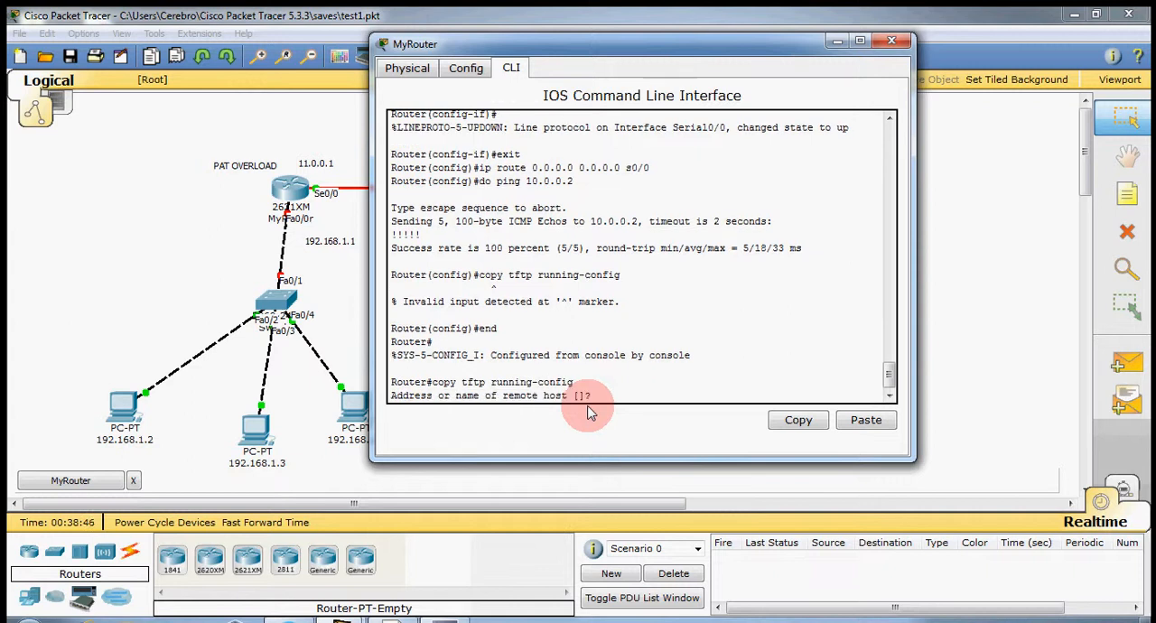
pyautogui.write('10.0.0.2')
pyautogui.press('Return')
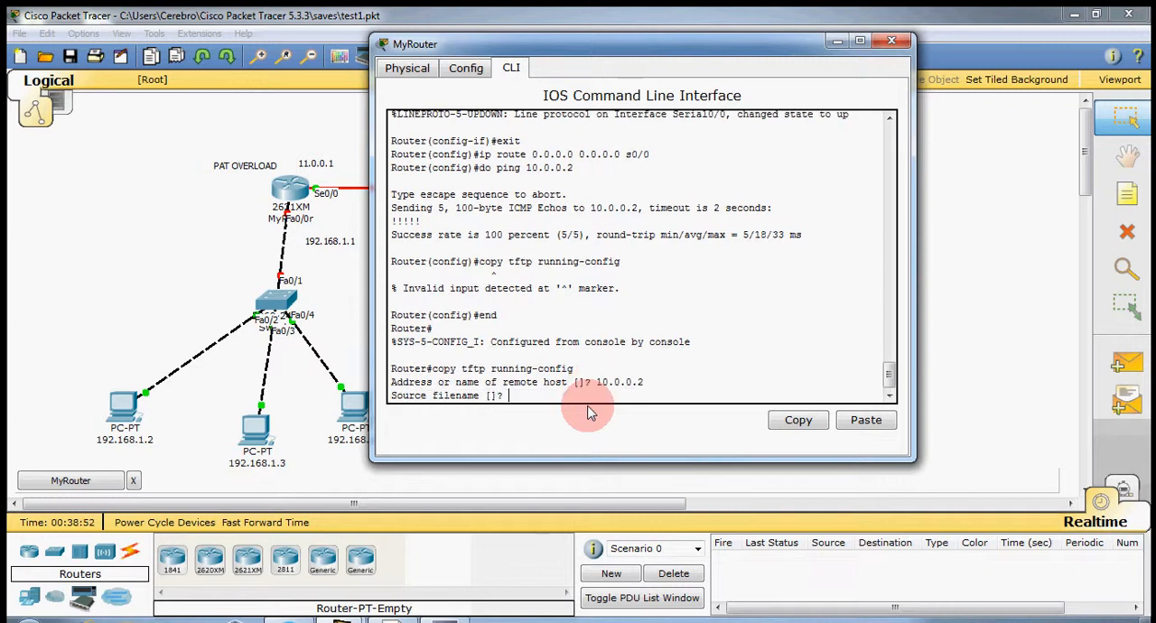
pyautogui.write('MyRouter-NVRAM')
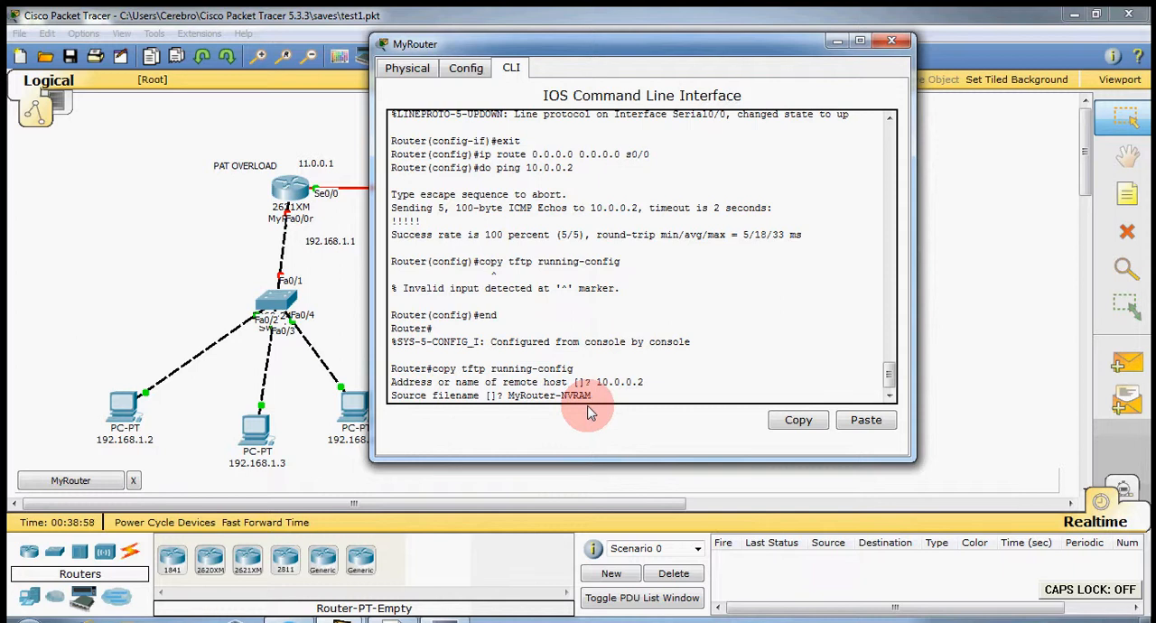
pyautogui.write('config')
pyautogui.press('Return')
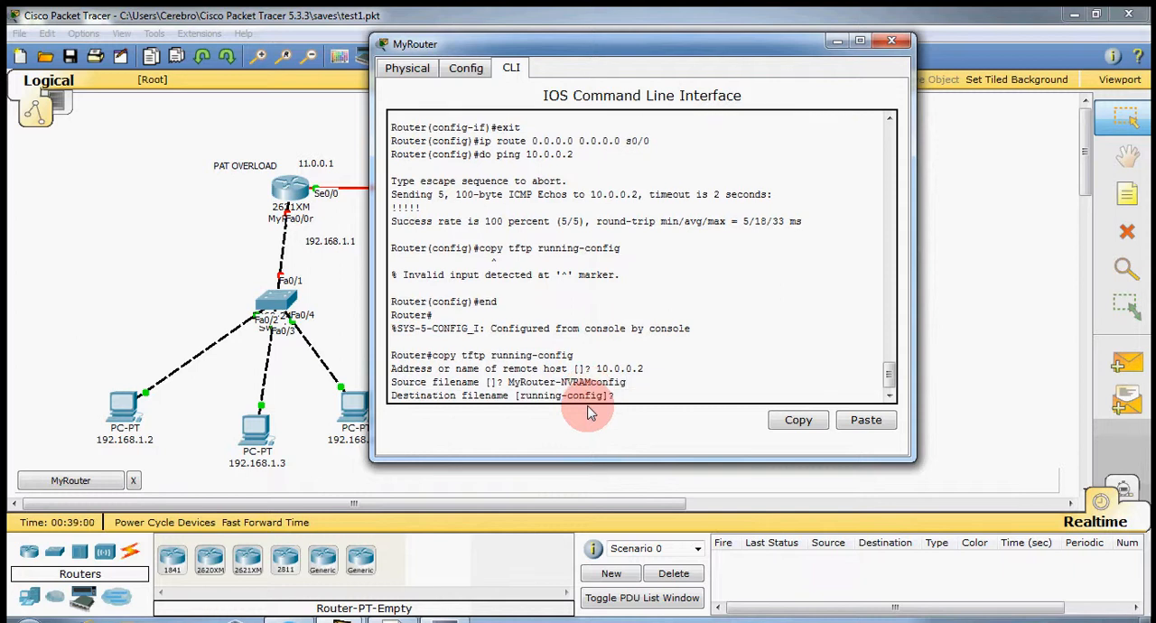
pyautogui.press('Return')
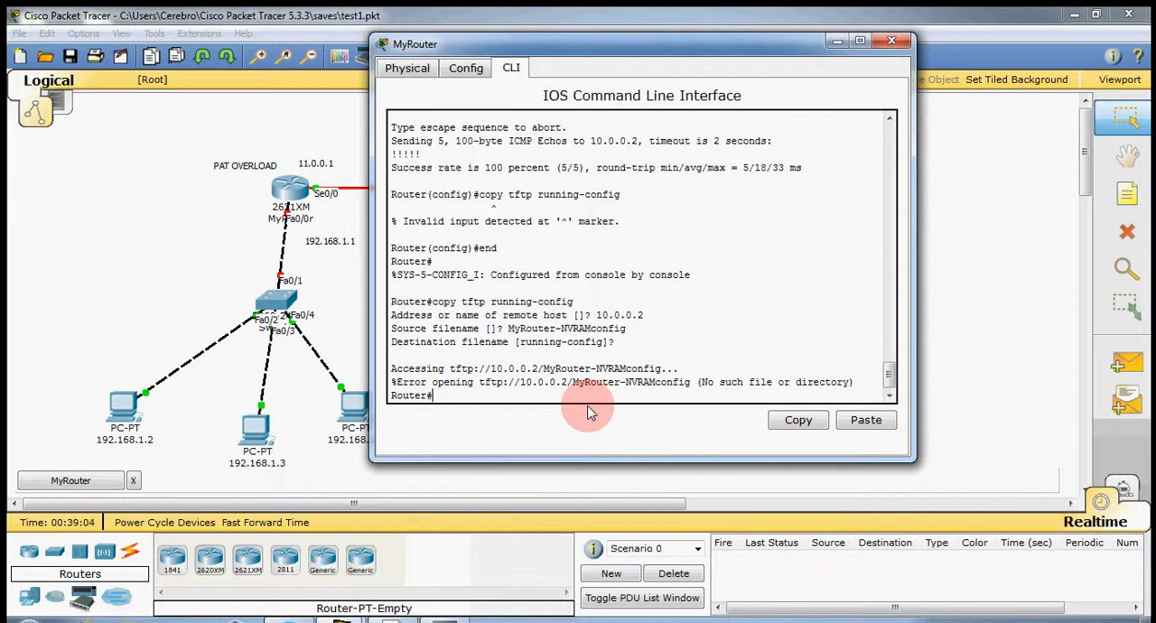
# Look up the exact name of the NVRAM backup file in Server0's TFTP file list.
pyautogui.click(837, 41)
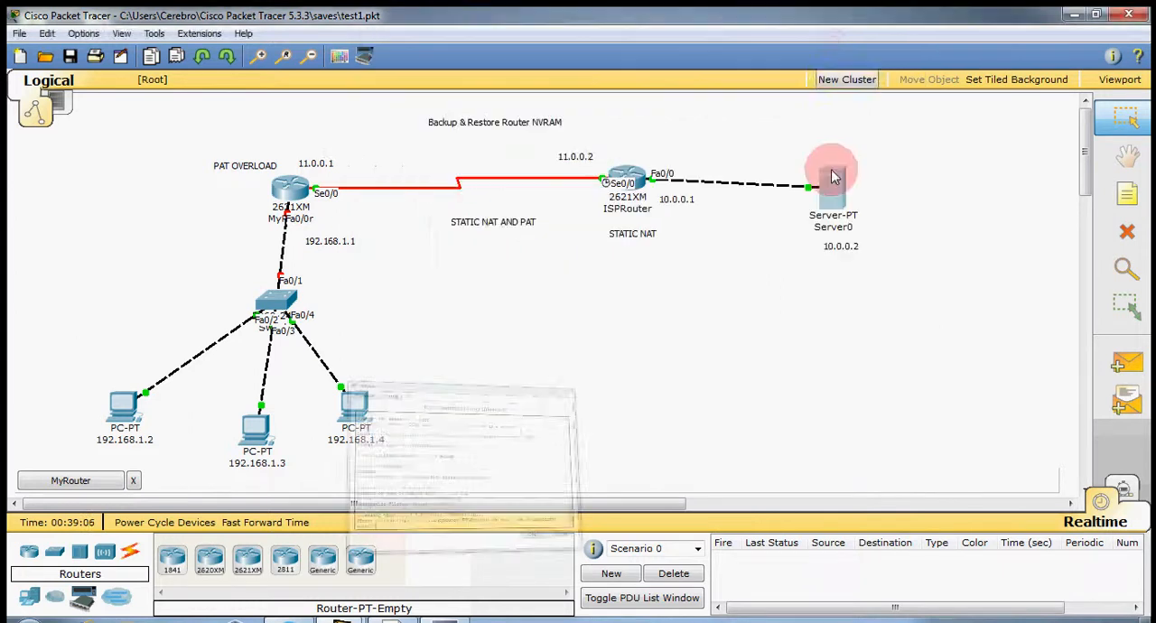
pyautogui.click(833, 193)
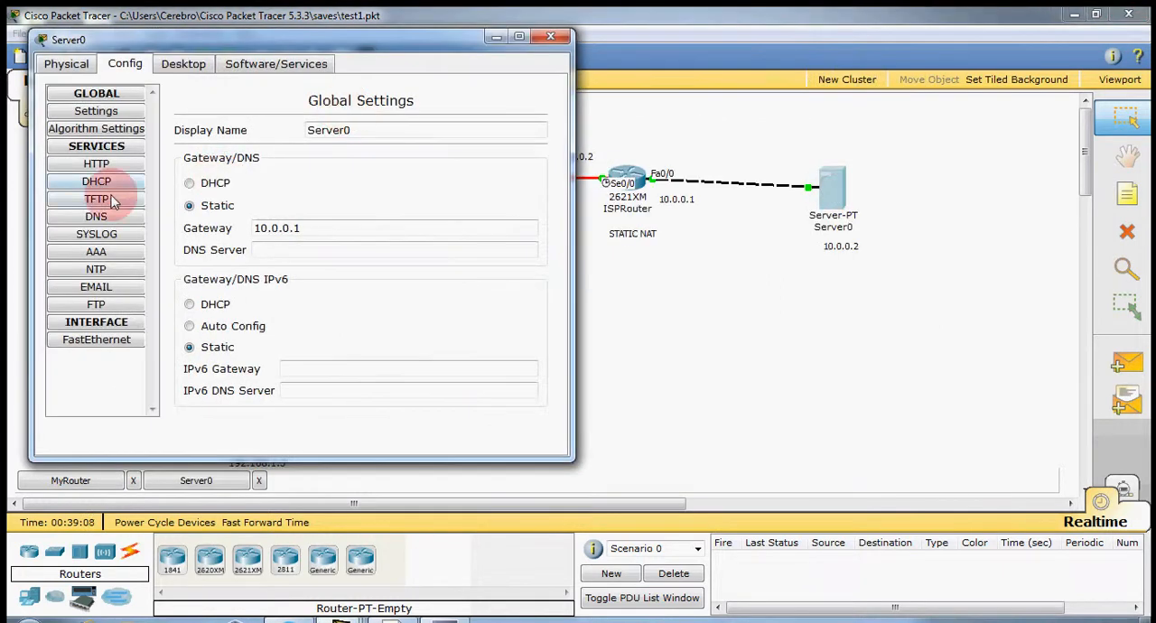
pyautogui.click(97, 199)
pyautogui.scroll(-2, 343, 292)
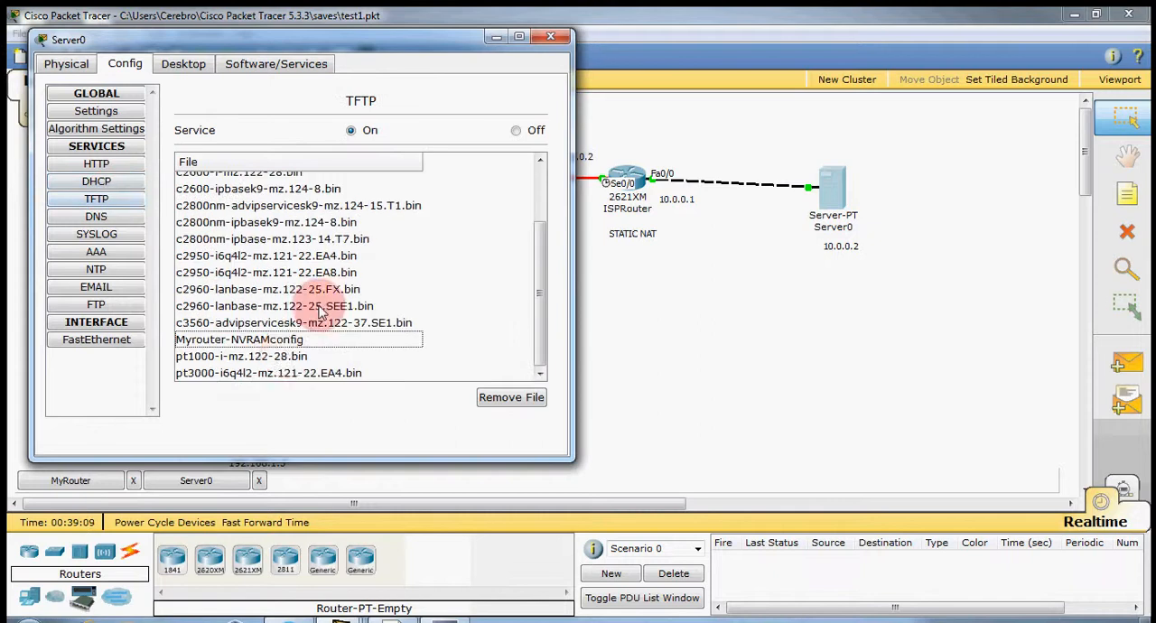
pyautogui.click(276, 340)
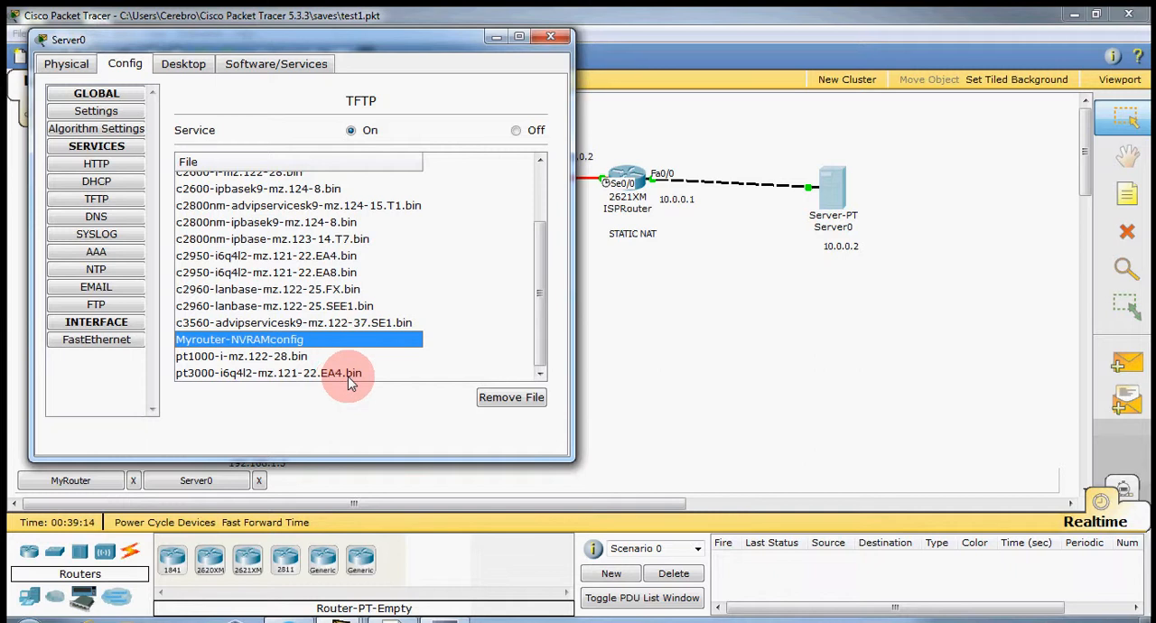
pyautogui.click(494, 39)
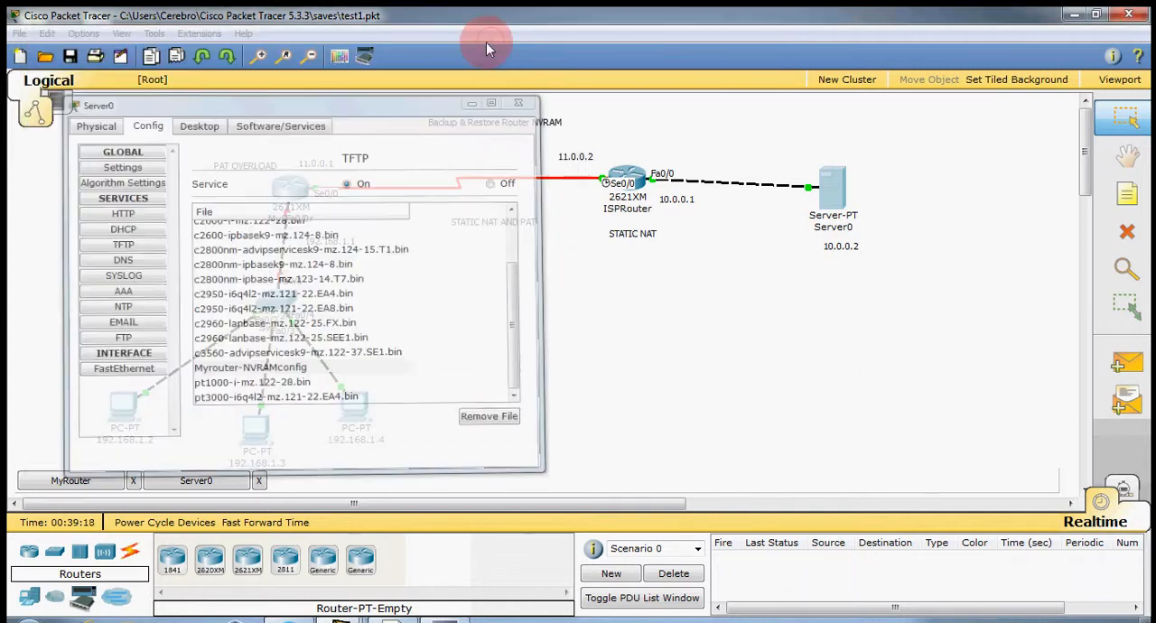
# On MyRouter, copy Myrouter-NVRAMconfig from TFTP host 10.0.0.2 to running-config, accepting the default destination filename.
pyautogui.click(101, 480)
pyautogui.click(499, 403)
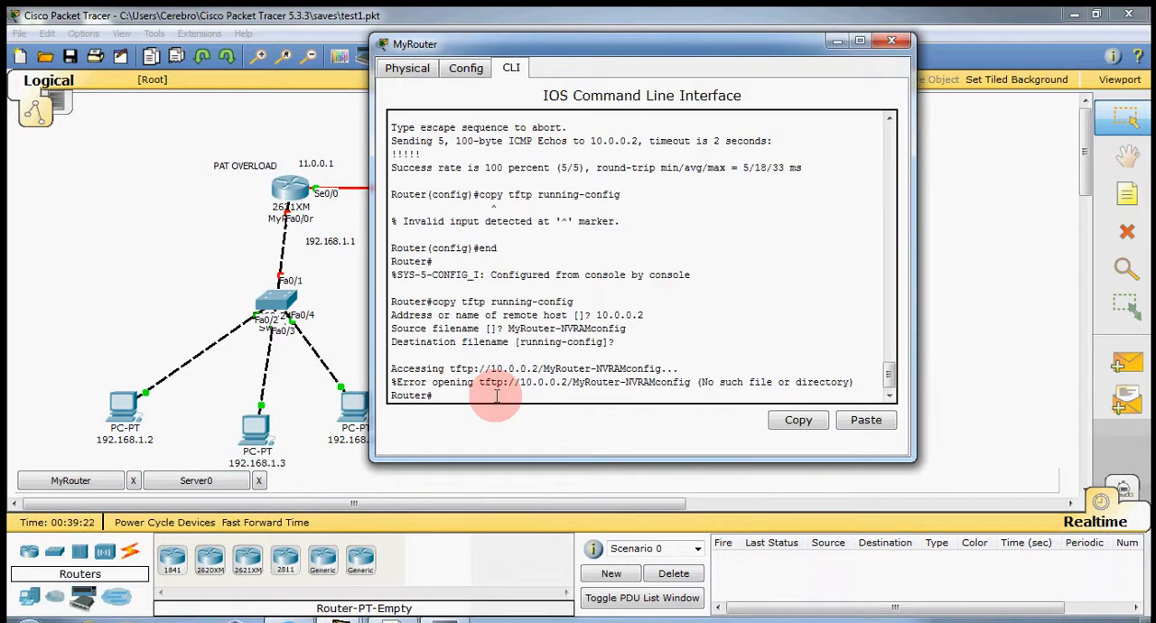
pyautogui.press('Up')
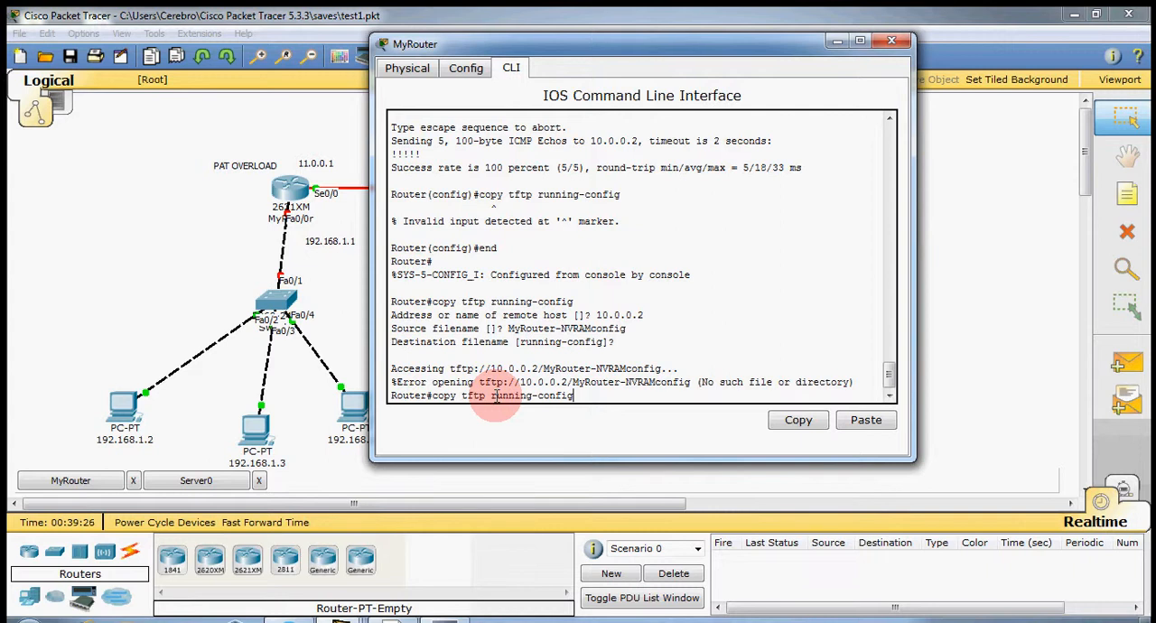
pyautogui.press('Return')
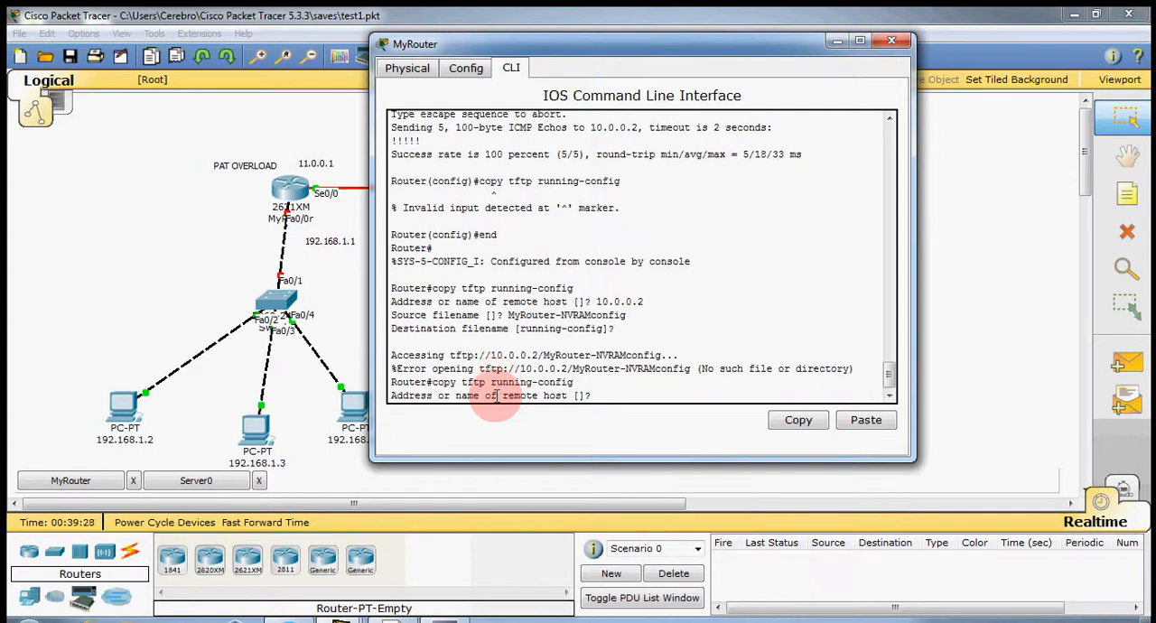
pyautogui.write('0.0.0.2')
pyautogui.press('Return')
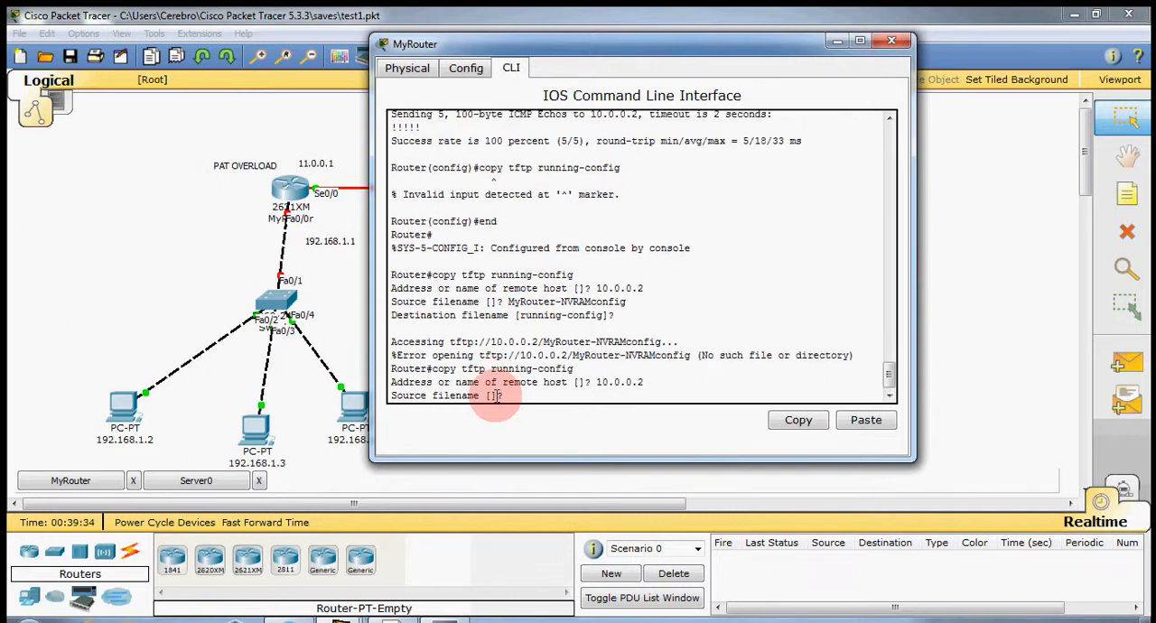
pyautogui.write('Myrouter-')
pyautogui.press('capslock')
pyautogui.write('N')
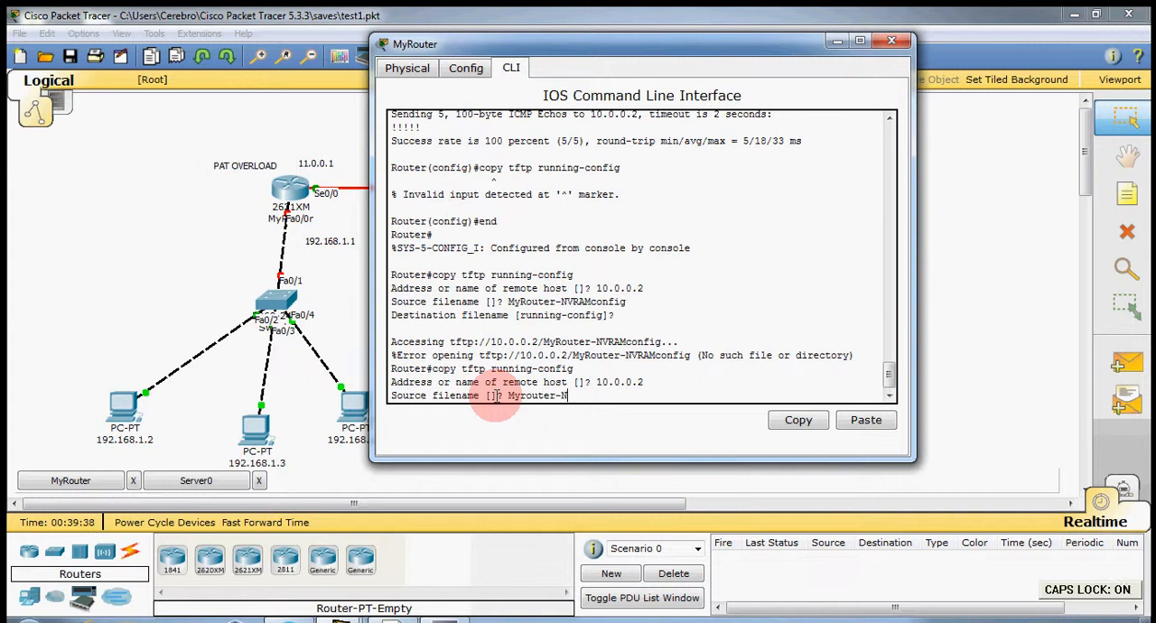
pyautogui.write('VRAM')
pyautogui.press('capslock')
pyautogui.write('config')
pyautogui.press('Return')
pyautogui.press('Return')
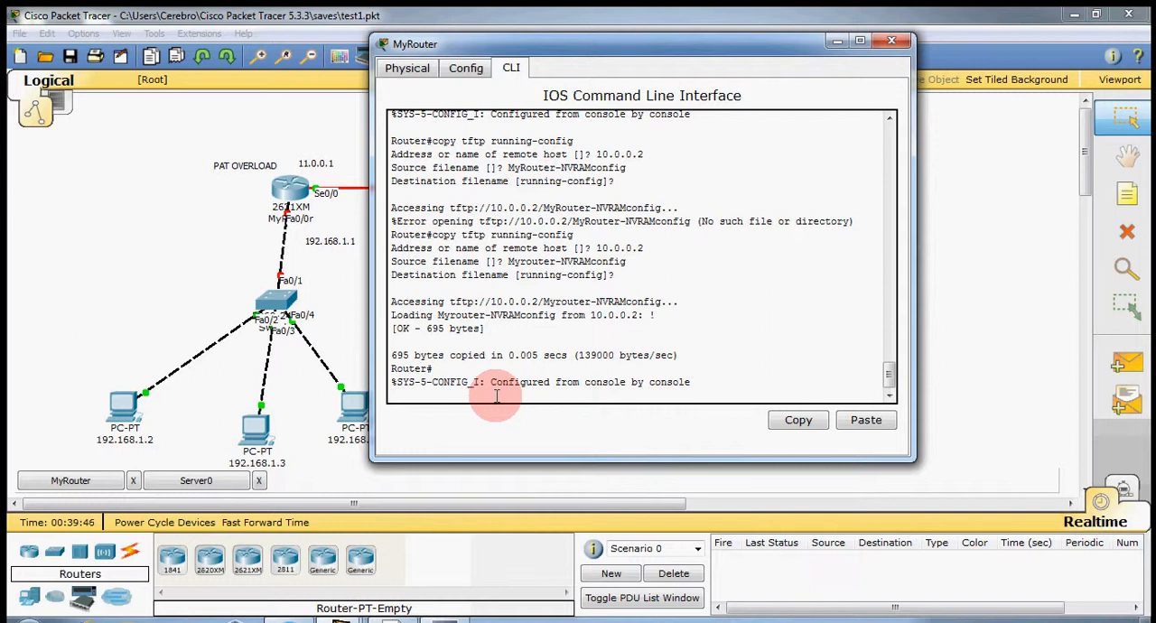
pyautogui.press('Return')
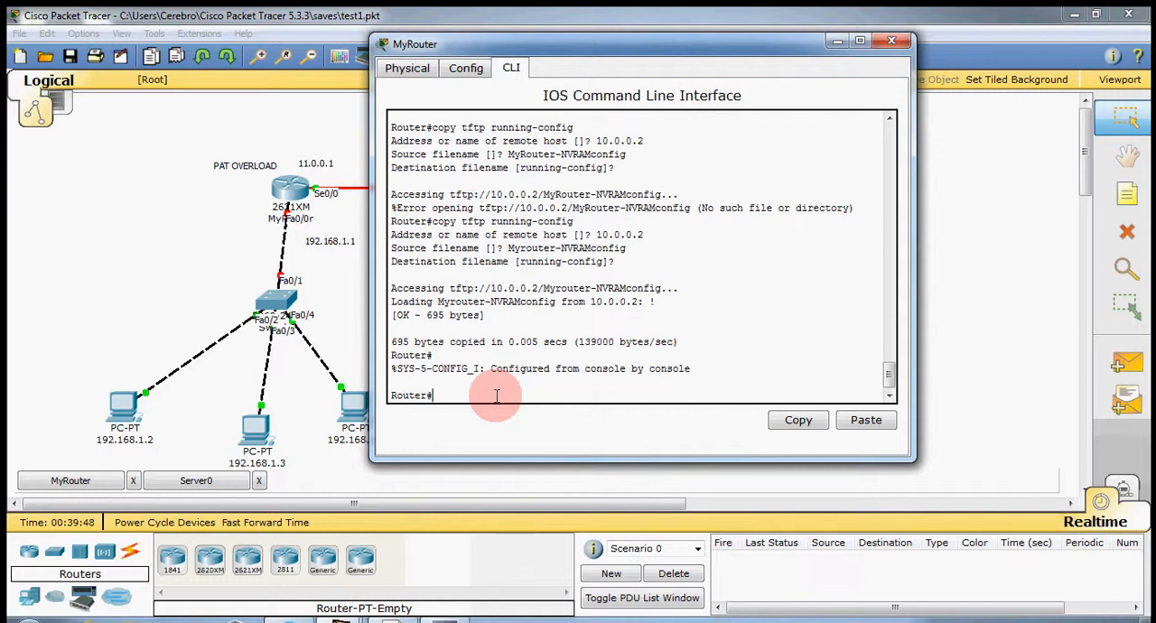
# Display MyRouter's running configuration with sh run and page through to its end.
pyautogui.write('sh run')
pyautogui.press('Return')
pyautogui.press('Return')
pyautogui.press('Return')
pyautogui.press('Return')
pyautogui.press('Return')
pyautogui.press('Return')
pyautogui.press('Return')
pyautogui.press('Return')
pyautogui.press('Return')
pyautogui.press('Return')
pyautogui.press('Return')
pyautogui.press('Return')
pyautogui.press('Return')
pyautogui.press('Return')
pyautogui.press('Return')
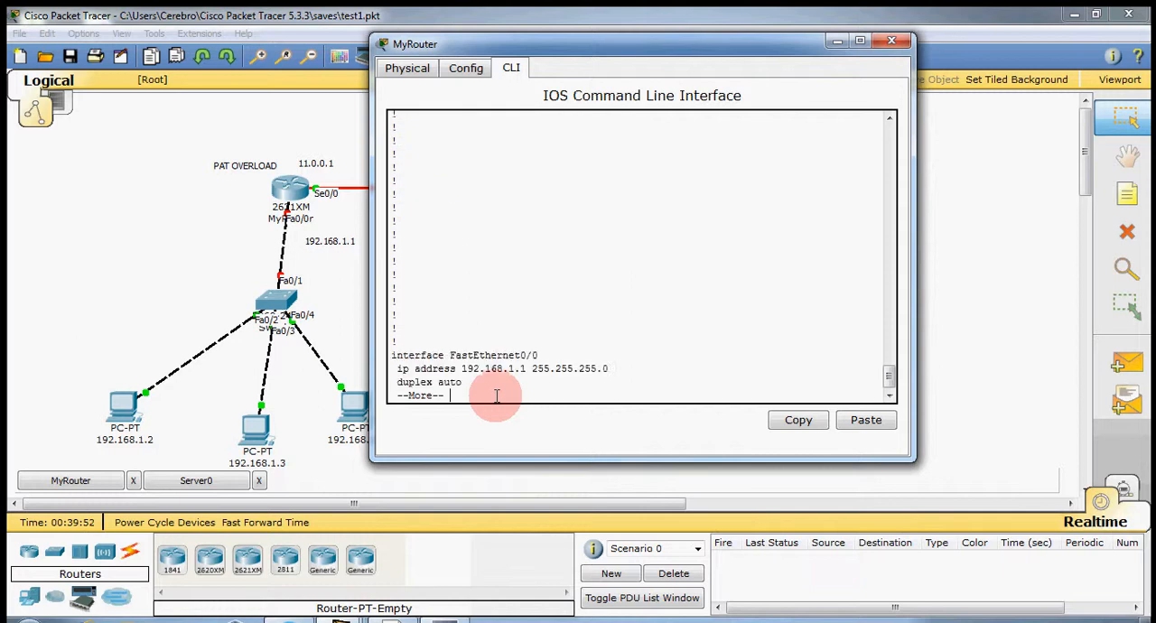
pyautogui.press('Return')
pyautogui.press('Return')
pyautogui.press('Return')
pyautogui.press('Return')
pyautogui.press('Return')
pyautogui.press('Return')
pyautogui.press('Return')
pyautogui.press('Return')
pyautogui.press('Return')
pyautogui.press('Return')
pyautogui.press('Return')
pyautogui.press('Return')
pyautogui.press('Return')
pyautogui.press('Return')
pyautogui.press('Return')
pyautogui.press('Return')
pyautogui.press('Return')
pyautogui.press('Return')
pyautogui.press('Return')
pyautogui.press('Return')
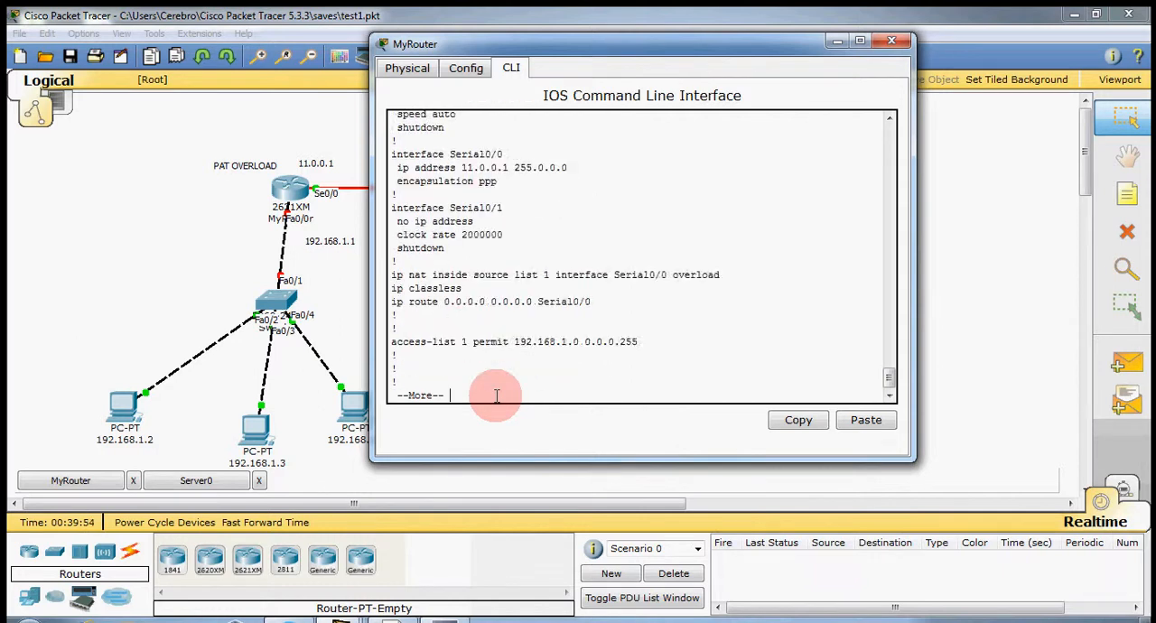
pyautogui.press('Return')
pyautogui.press('Return')
pyautogui.press('Return')
pyautogui.press('Return')
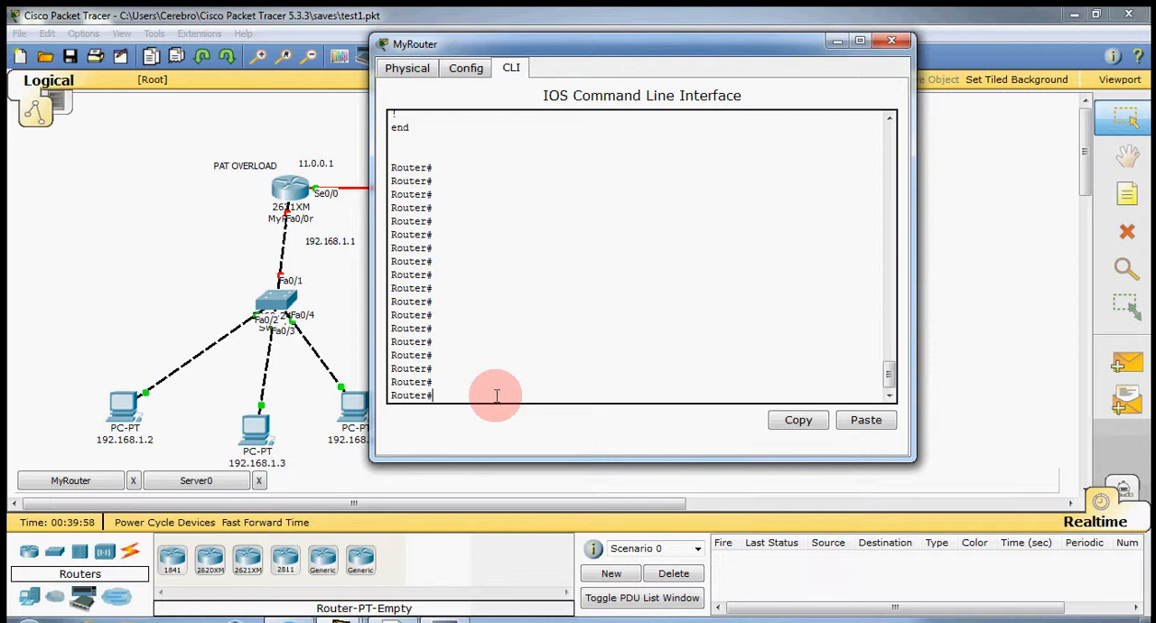
# Save the running configuration with copy running-config startup-config, accepting the default destination filename.
pyautogui.write('s')
pyautogui.write('copy runni')
pyautogui.write('ng-config')
pyautogui.write(' startup')
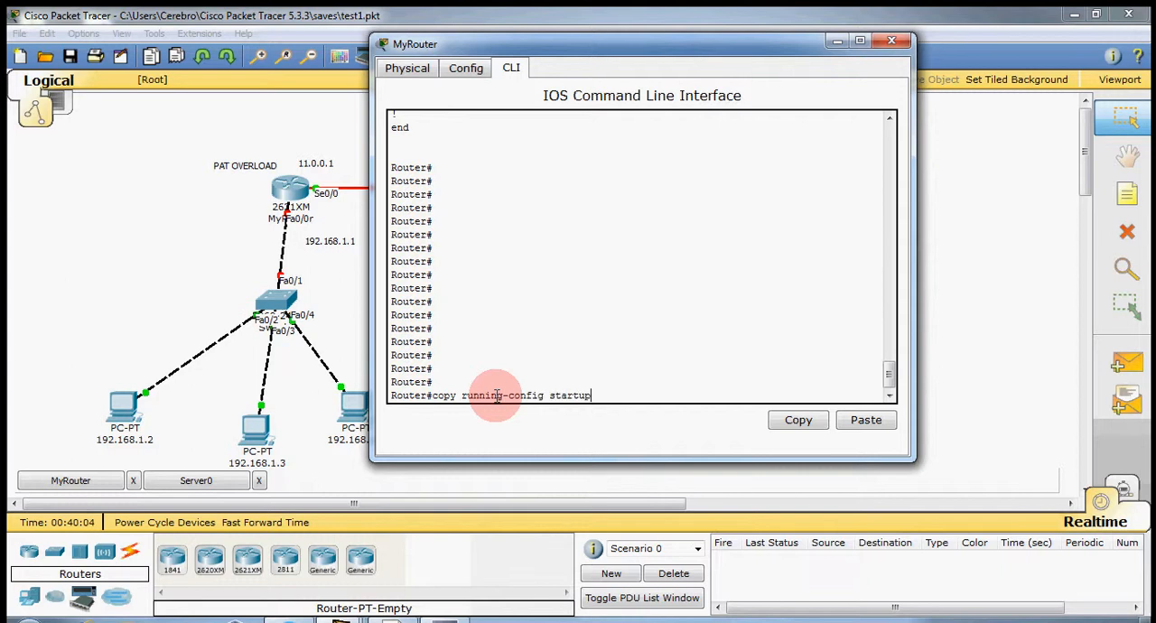
pyautogui.write('-config')
pyautogui.press('Return')
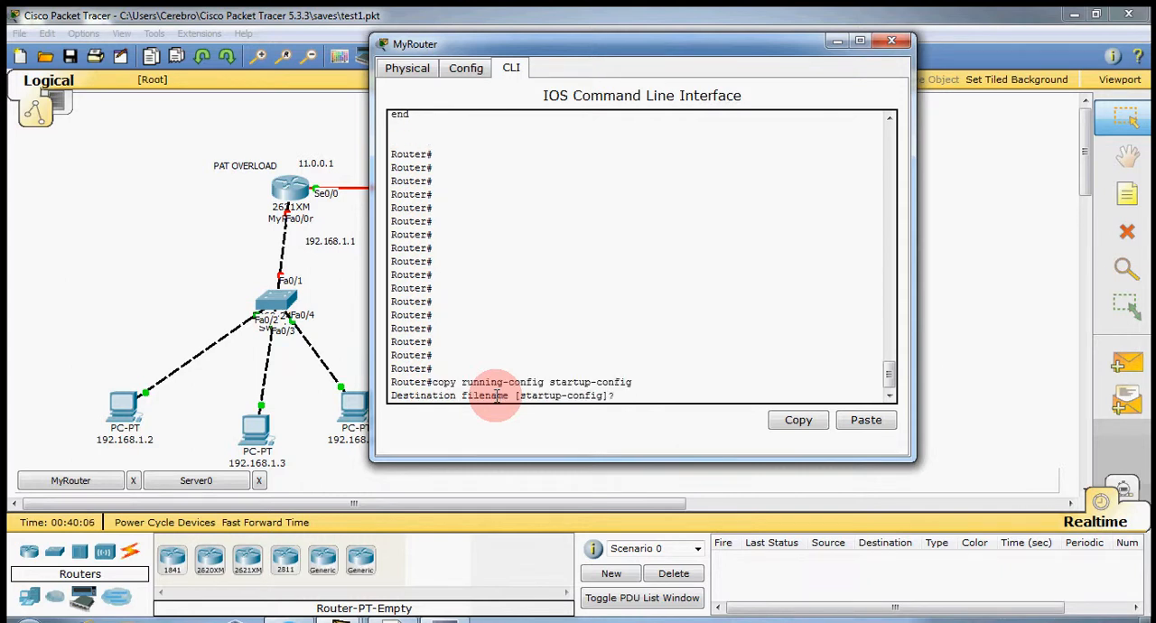
pyautogui.press('Return')
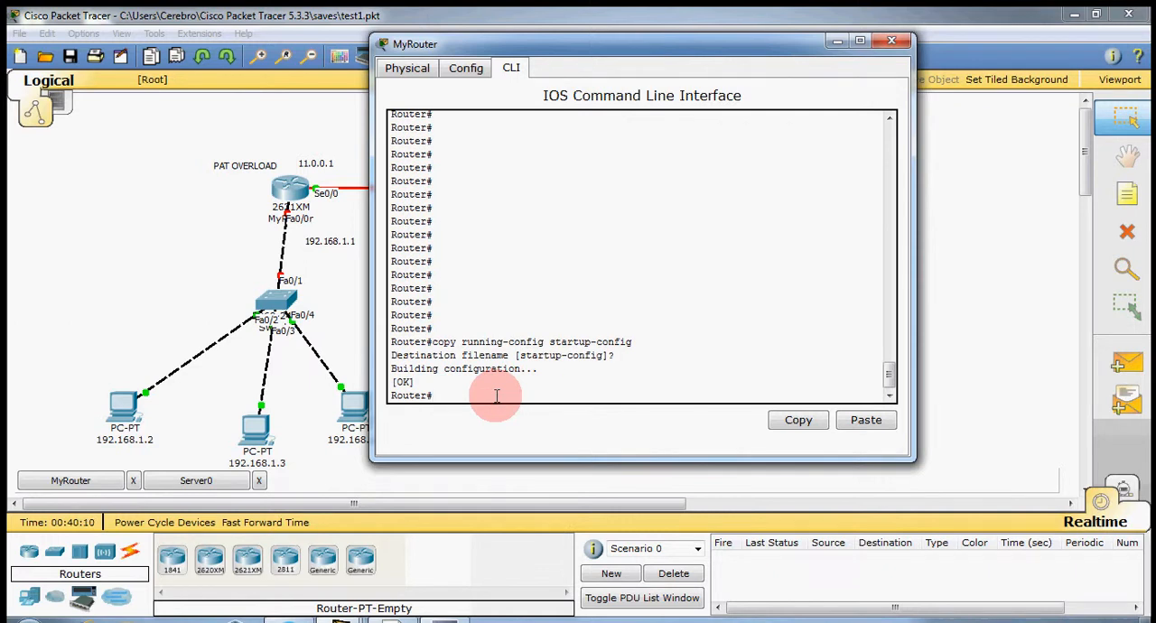
# Display the saved configuration with sh startup-config, page through to its end, and move the router window off Server0.
pyautogui.write('sh startup-config')
pyautogui.press('Return')
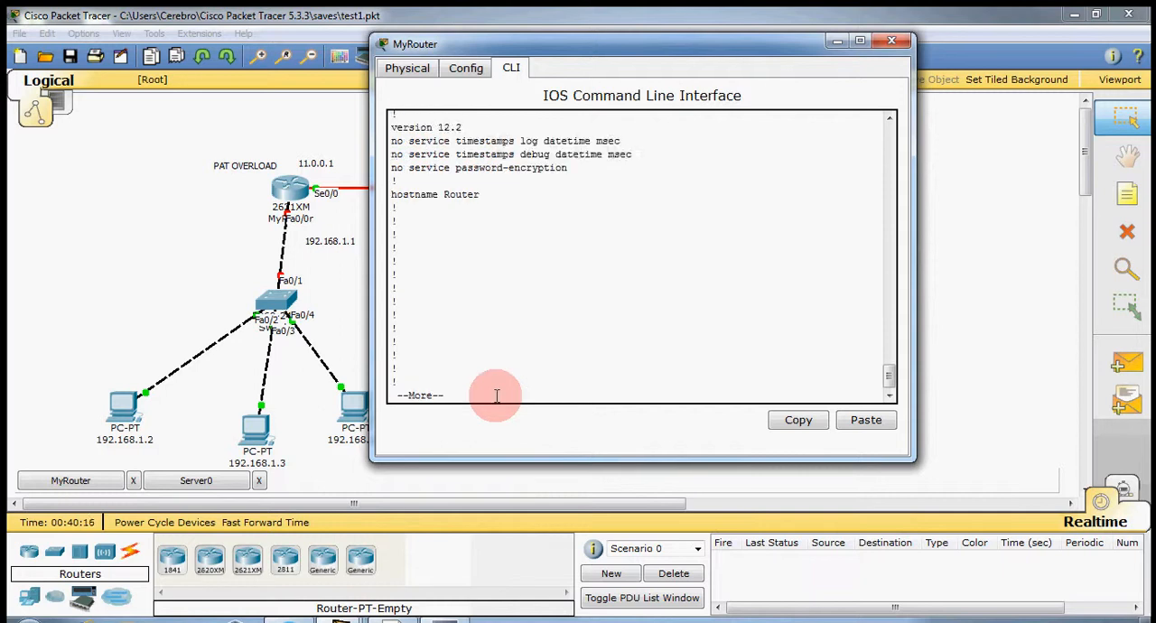
pyautogui.press('space')
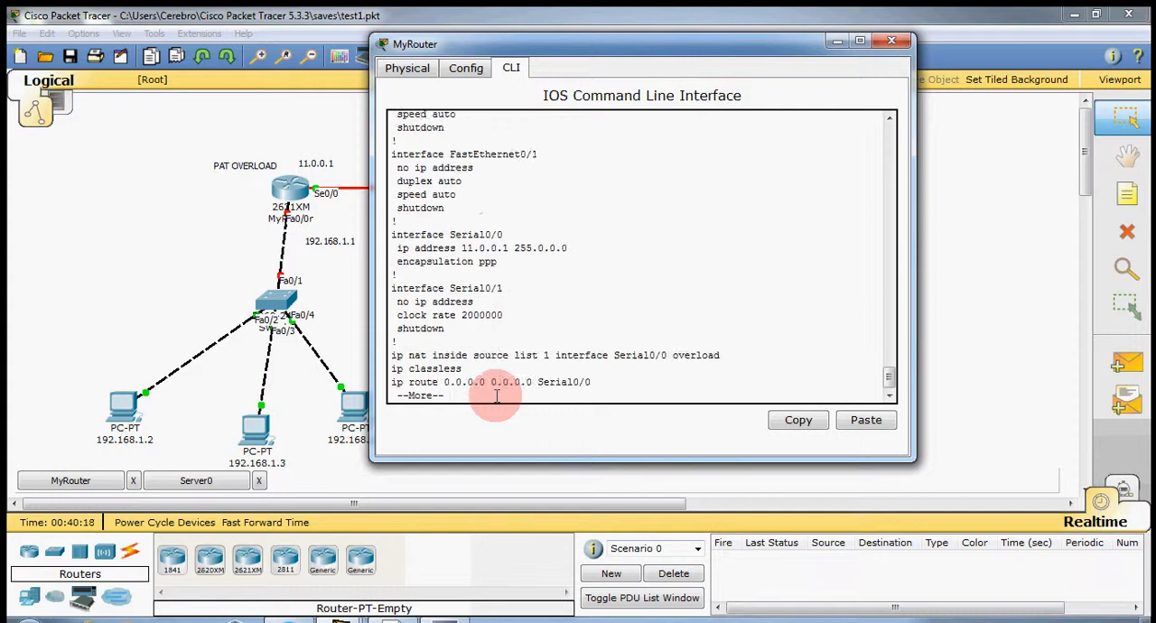
pyautogui.press('space')
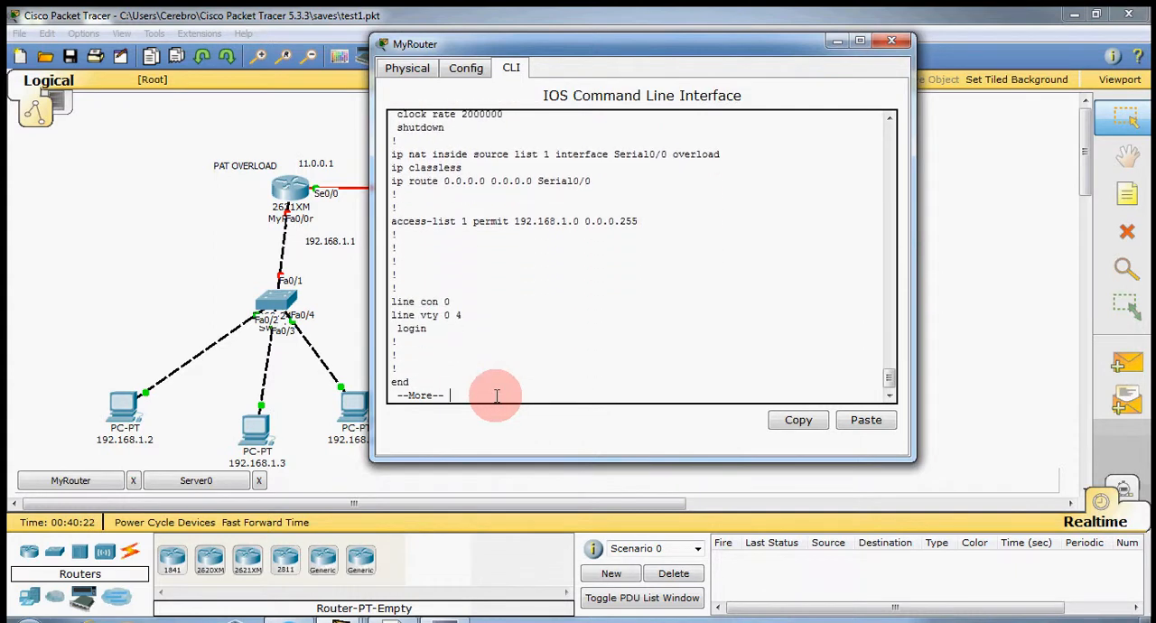
pyautogui.press('space')
pyautogui.press('Return')
pyautogui.press('Return')
pyautogui.press('Return')
pyautogui.press('Return')
pyautogui.press('Return')
pyautogui.press('Return')
pyautogui.press('Return')
pyautogui.press('Return')
pyautogui.press('Return')
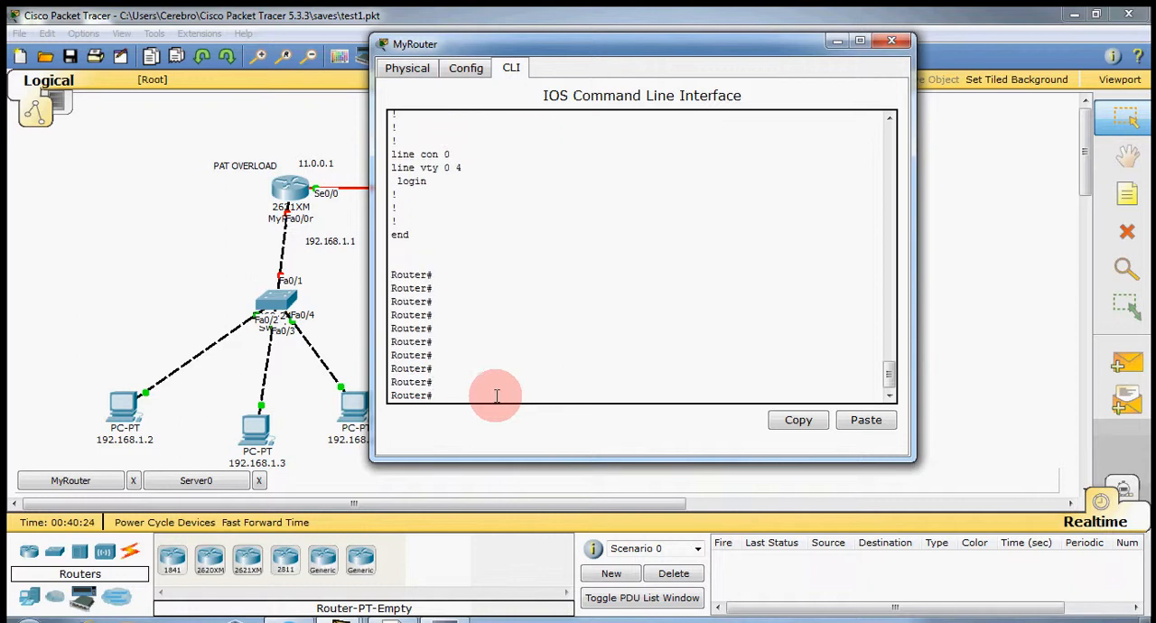
pyautogui.moveTo(624, 40); pyautogui.dragTo(374, 151)
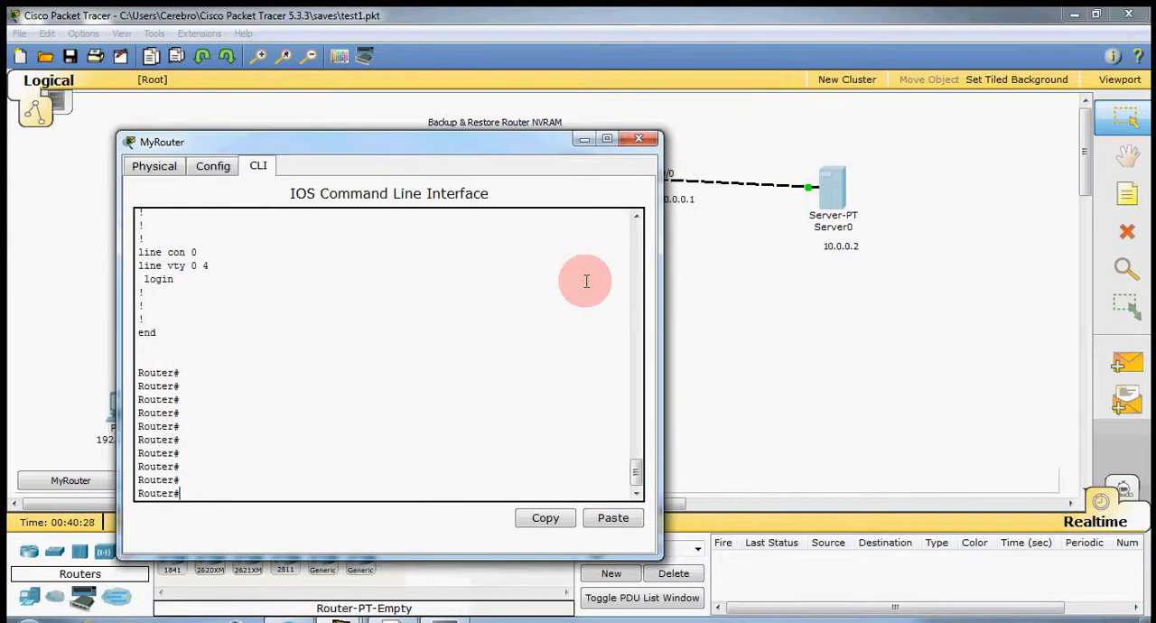